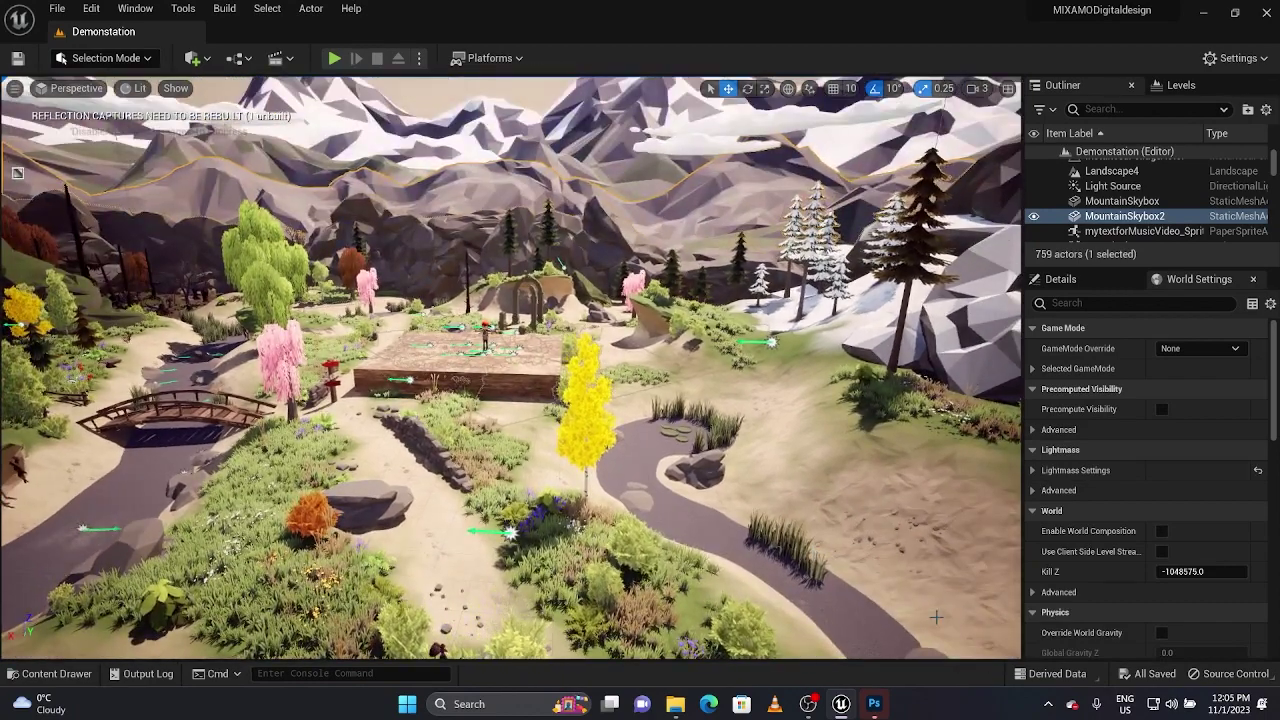
Switch to Photoshop's 'WELCOME to OUR Music Video!' document and show its File > Export options
{"action": "mouse_move", "coordinate": [875, 709]}
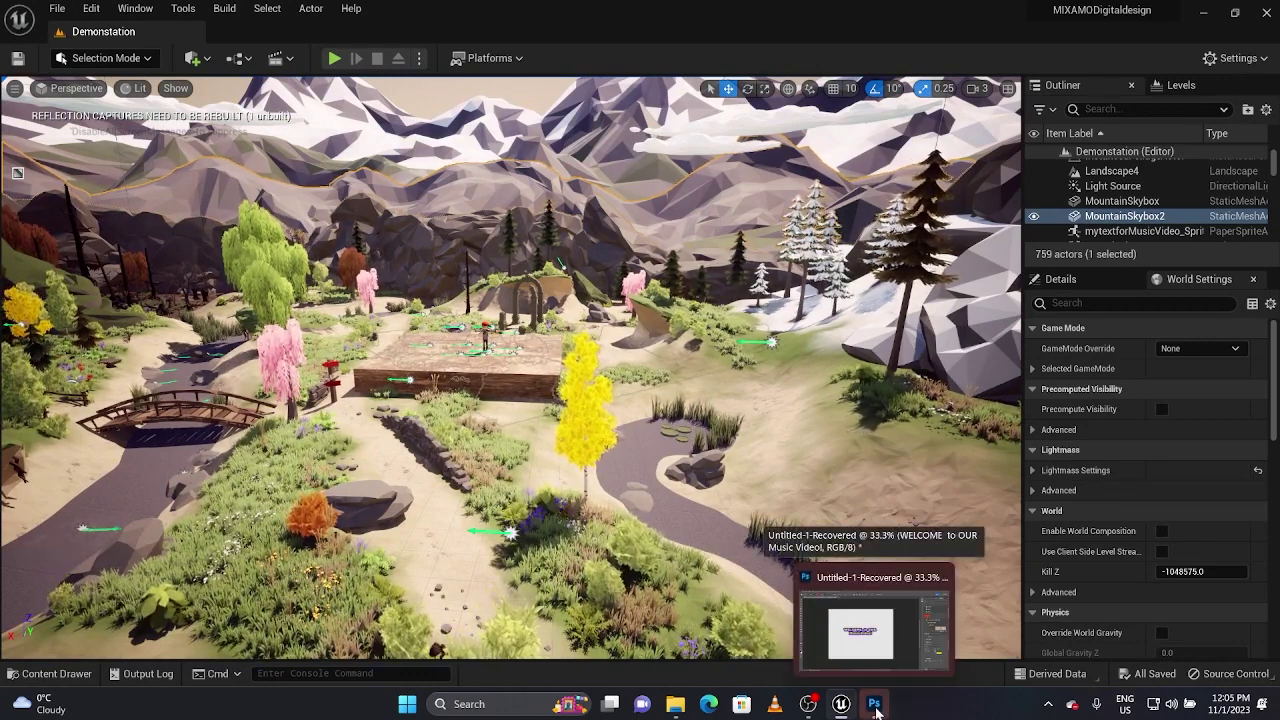
{"action": "left_click", "coordinate": [875, 706]}
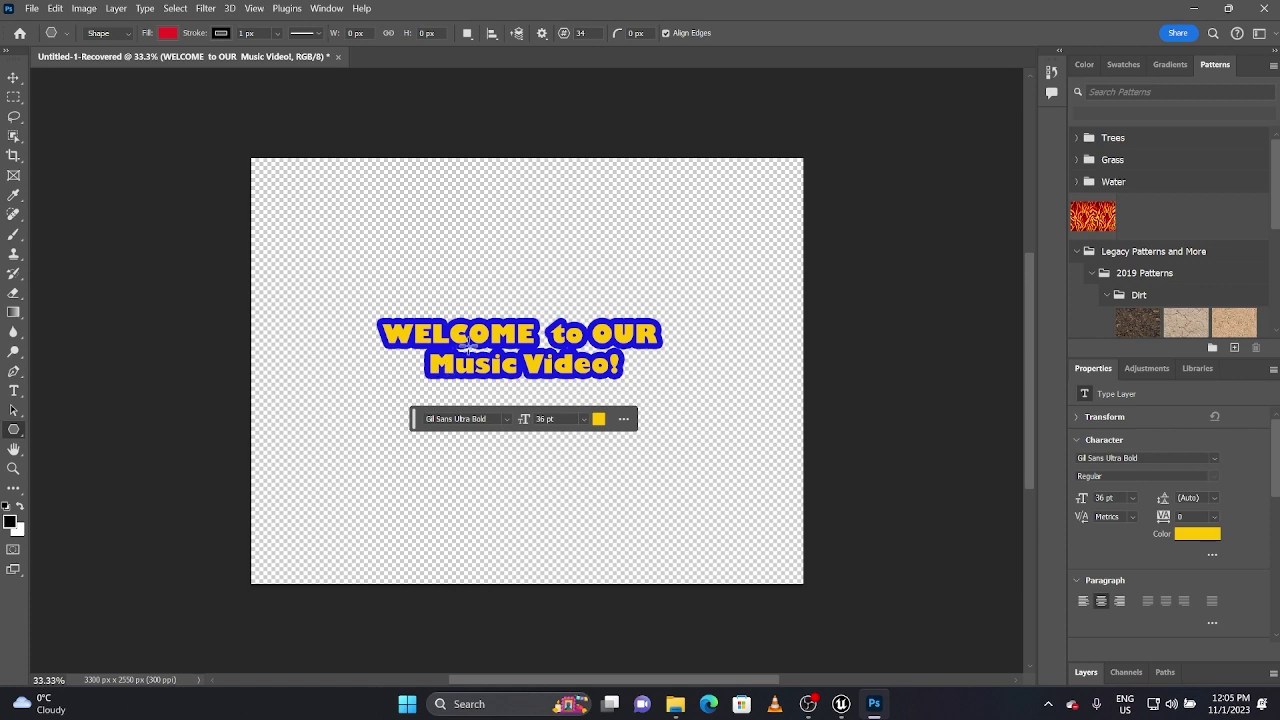
{"action": "left_click", "coordinate": [33, 9]}
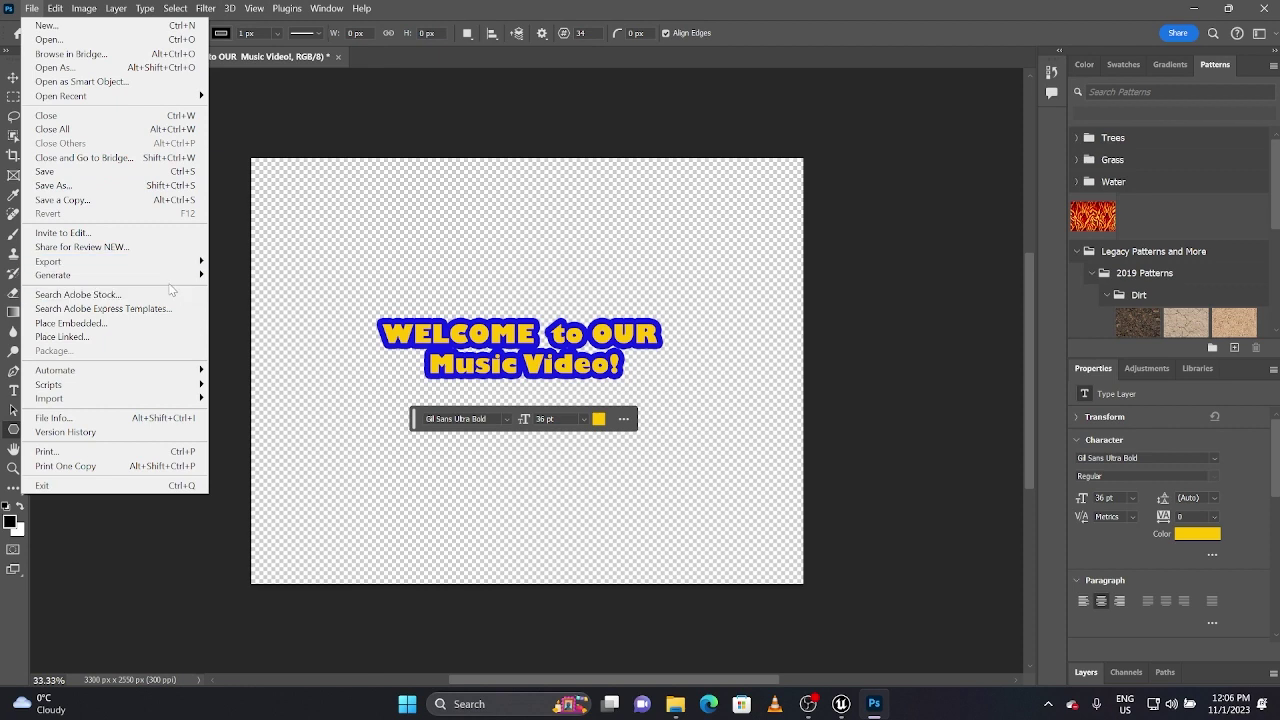
Return to Unreal Engine and open the cinematics folder in the Content Drawer
{"action": "mouse_move", "coordinate": [167, 264]}
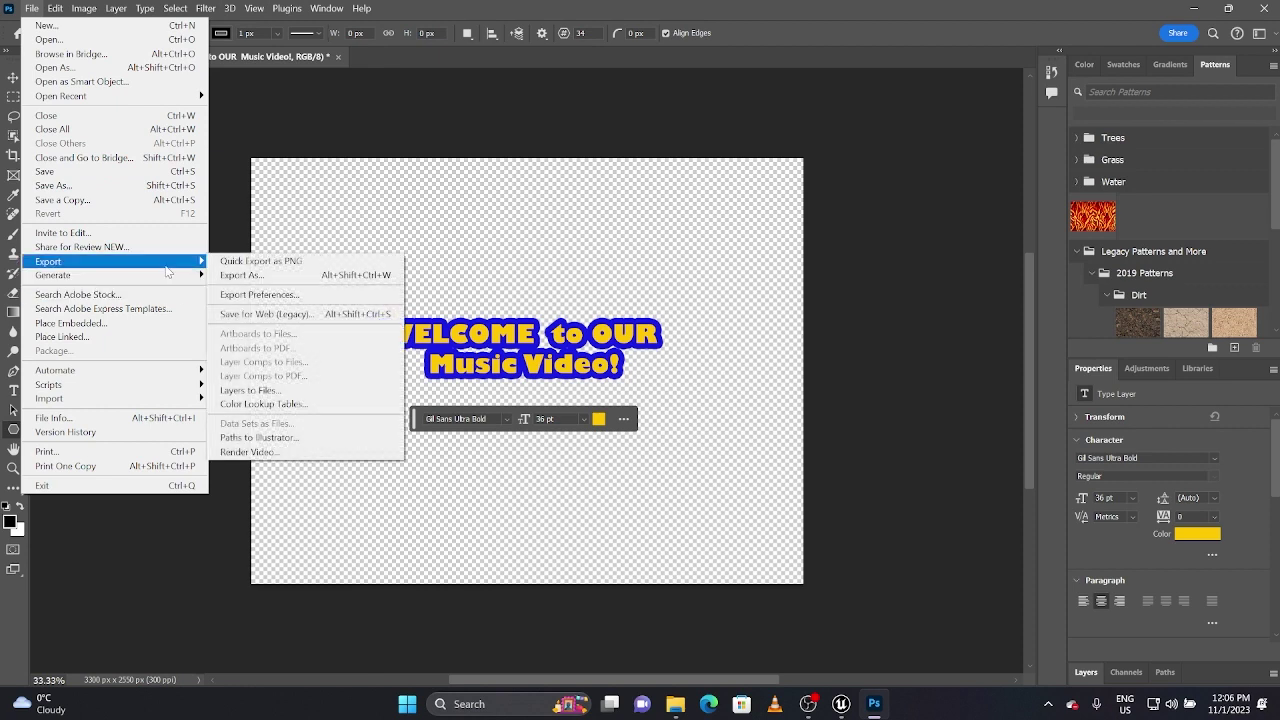
{"action": "left_click", "coordinate": [1196, 9]}
{"action": "key", "text": "ctrl+space"}
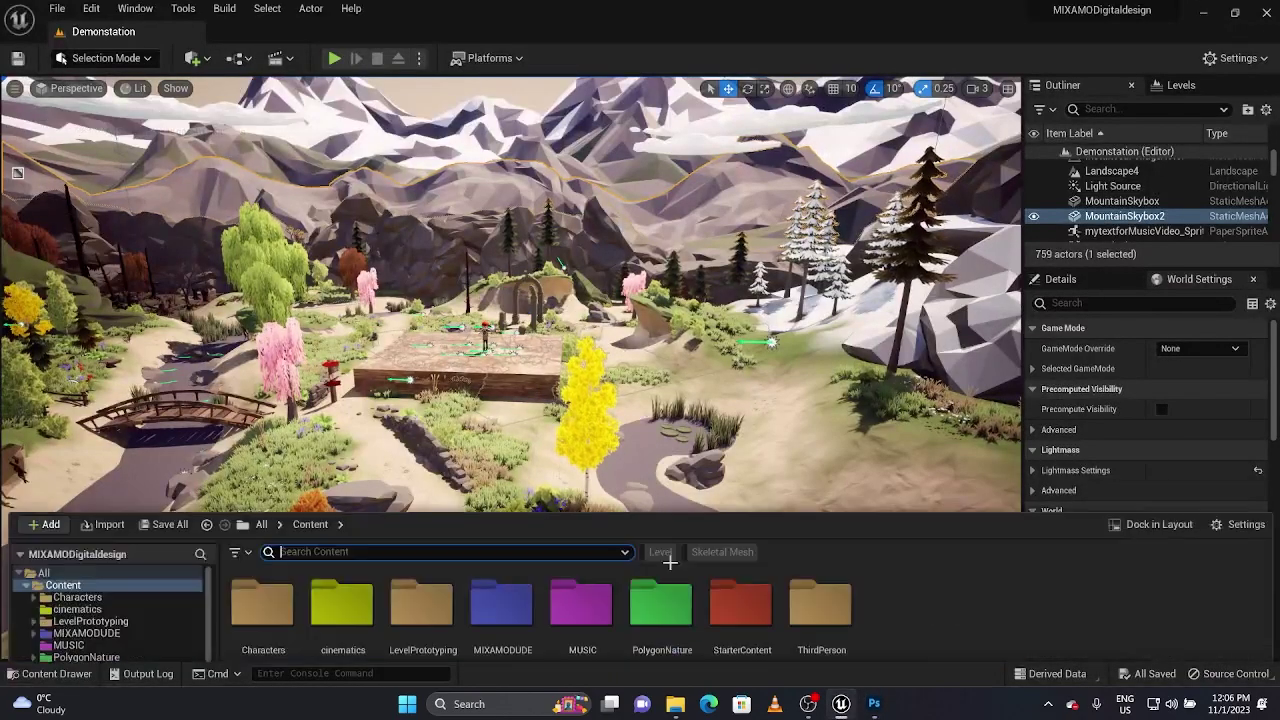
{"action": "right_click", "coordinate": [934, 538]}
{"action": "mouse_move", "coordinate": [1035, 282]}
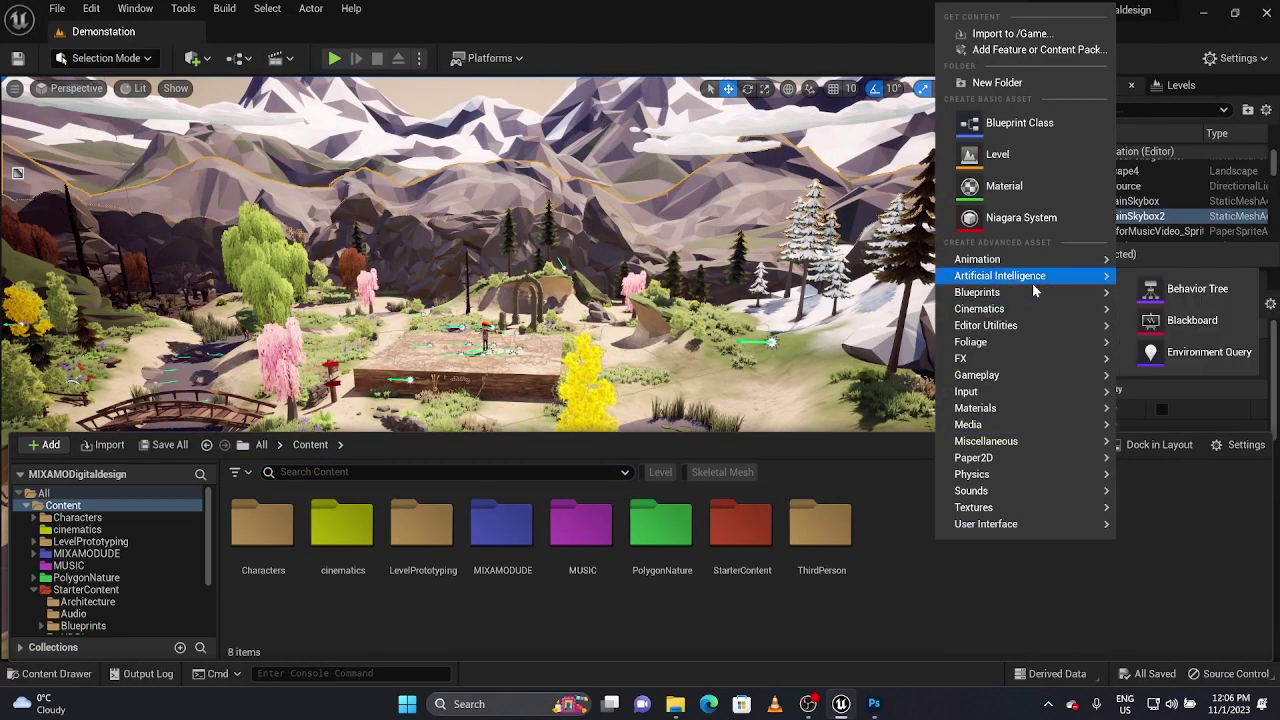
{"action": "left_click", "coordinate": [342, 527]}
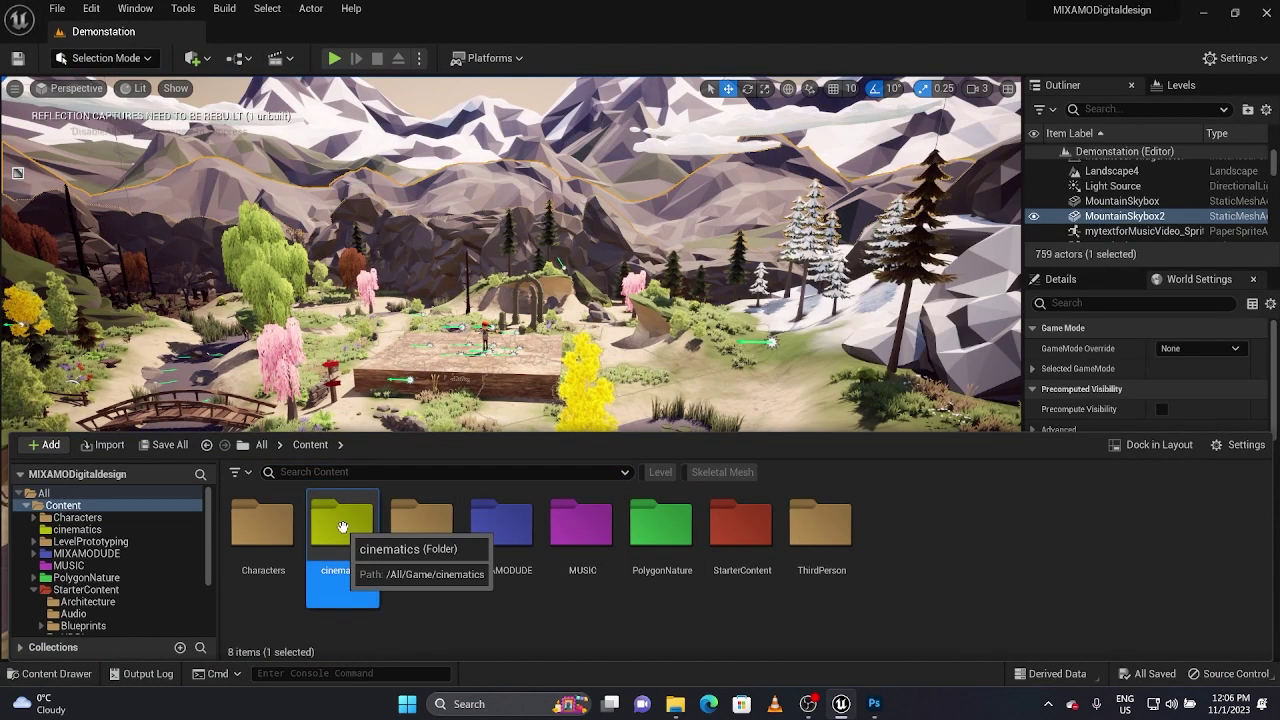
{"action": "double_click", "coordinate": [342, 527]}
Create a folder named text inside cinematics, colour it red, and open it
{"action": "right_click", "coordinate": [424, 545]}
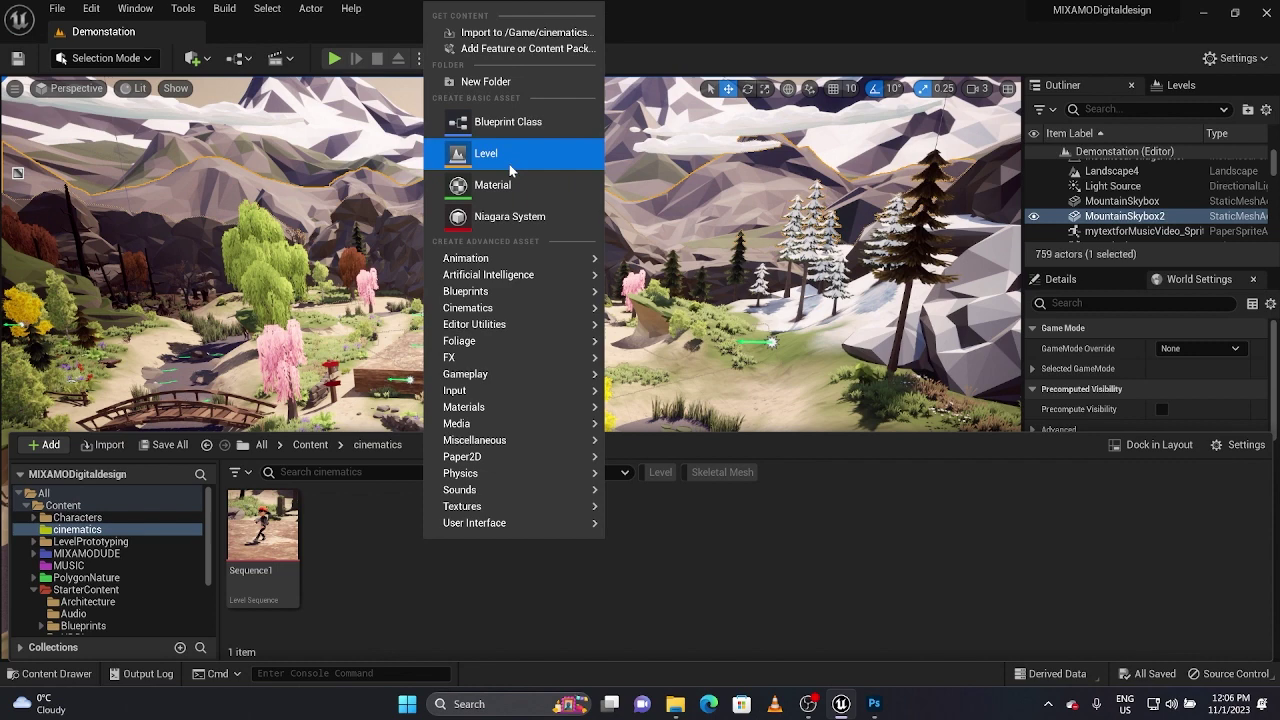
{"action": "left_click", "coordinate": [512, 85]}
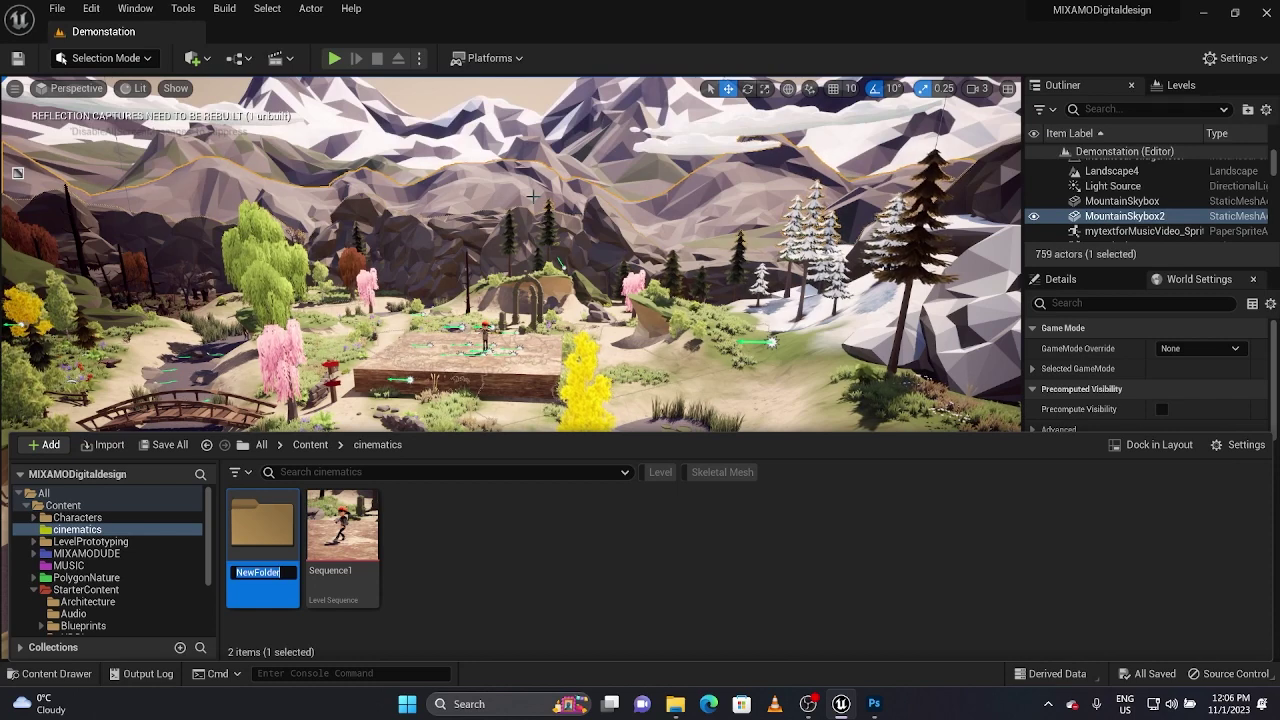
{"action": "type", "text": "intro"}
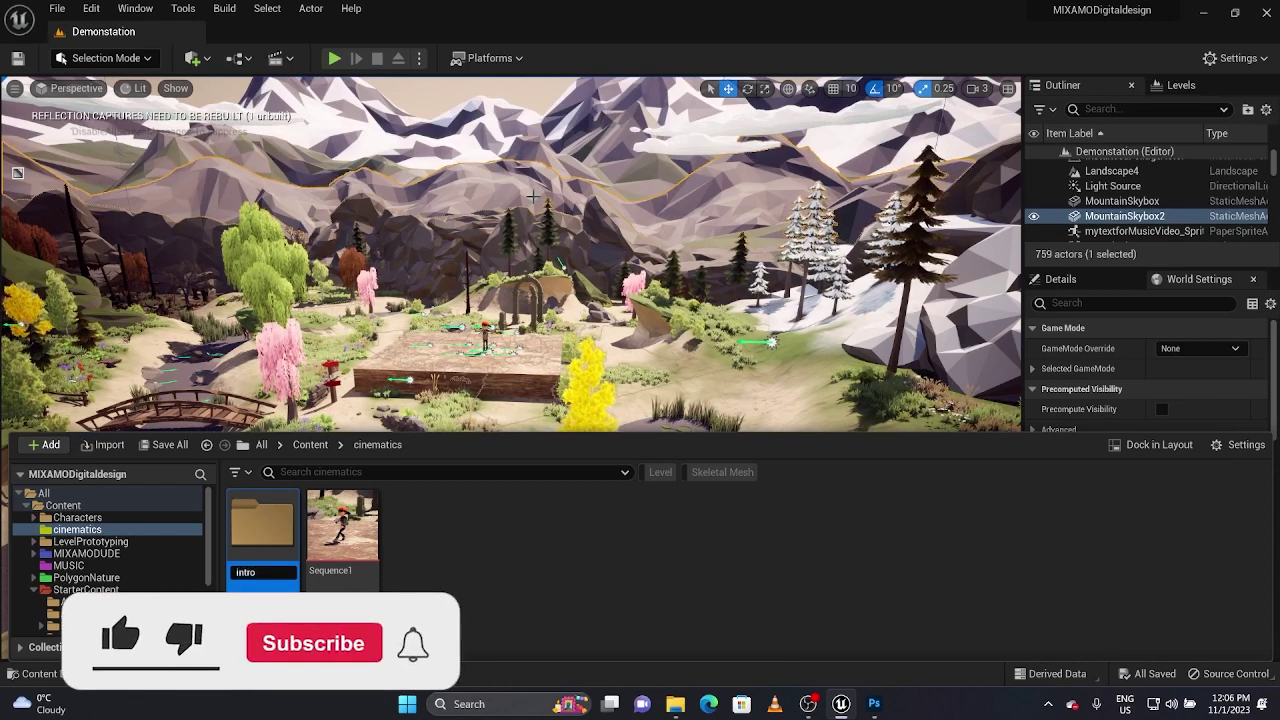
{"action": "type", "text": "text"}
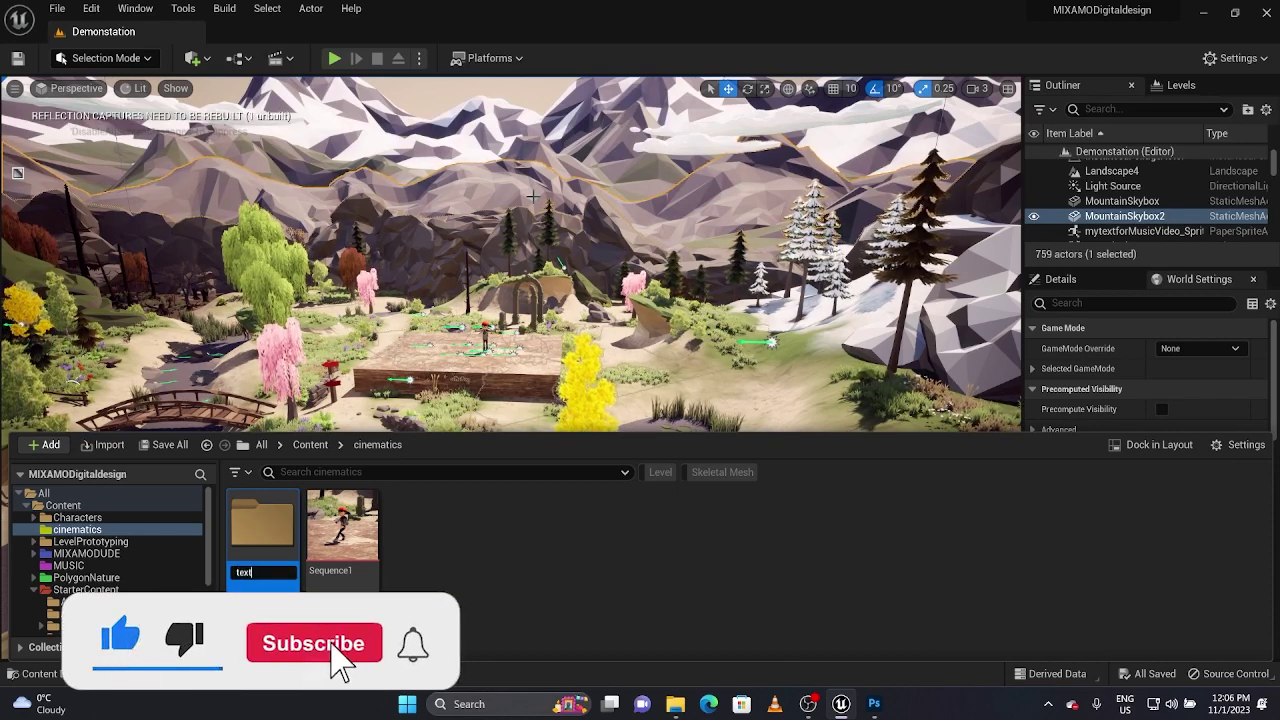
{"action": "right_click", "coordinate": [262, 530]}
{"action": "mouse_move", "coordinate": [437, 298]}
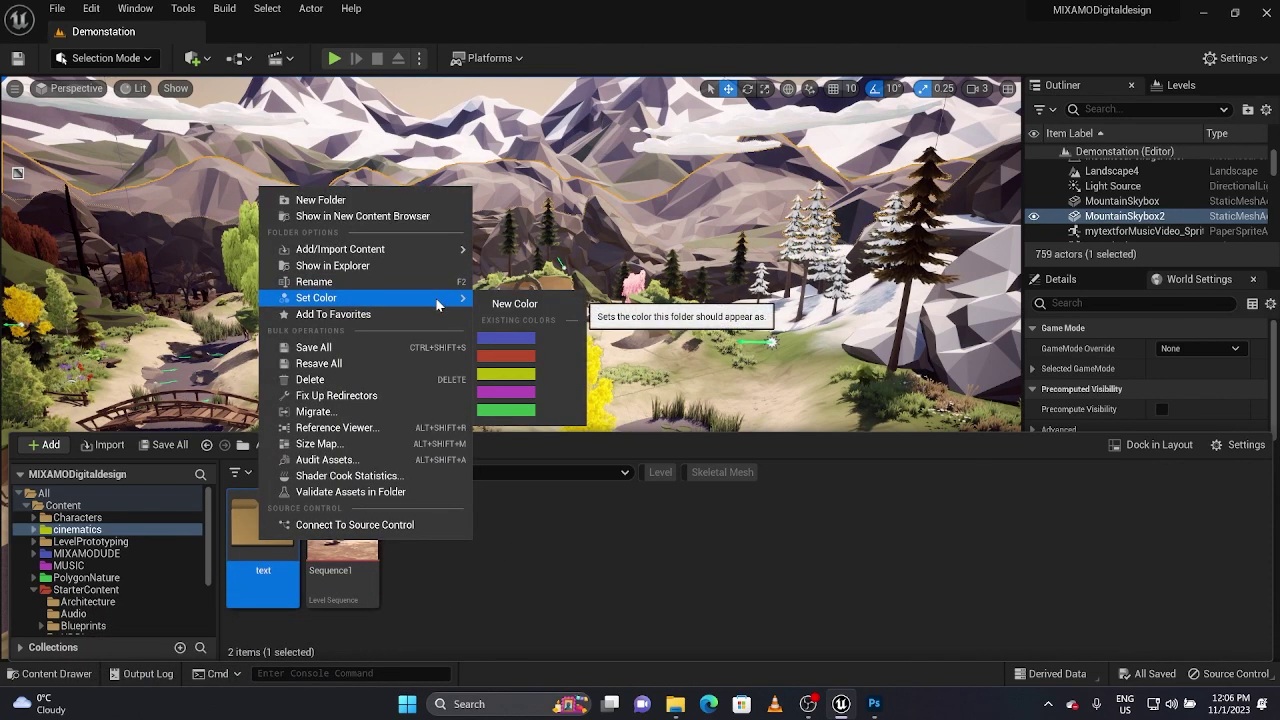
{"action": "left_click", "coordinate": [505, 342]}
{"action": "double_click", "coordinate": [281, 527]}
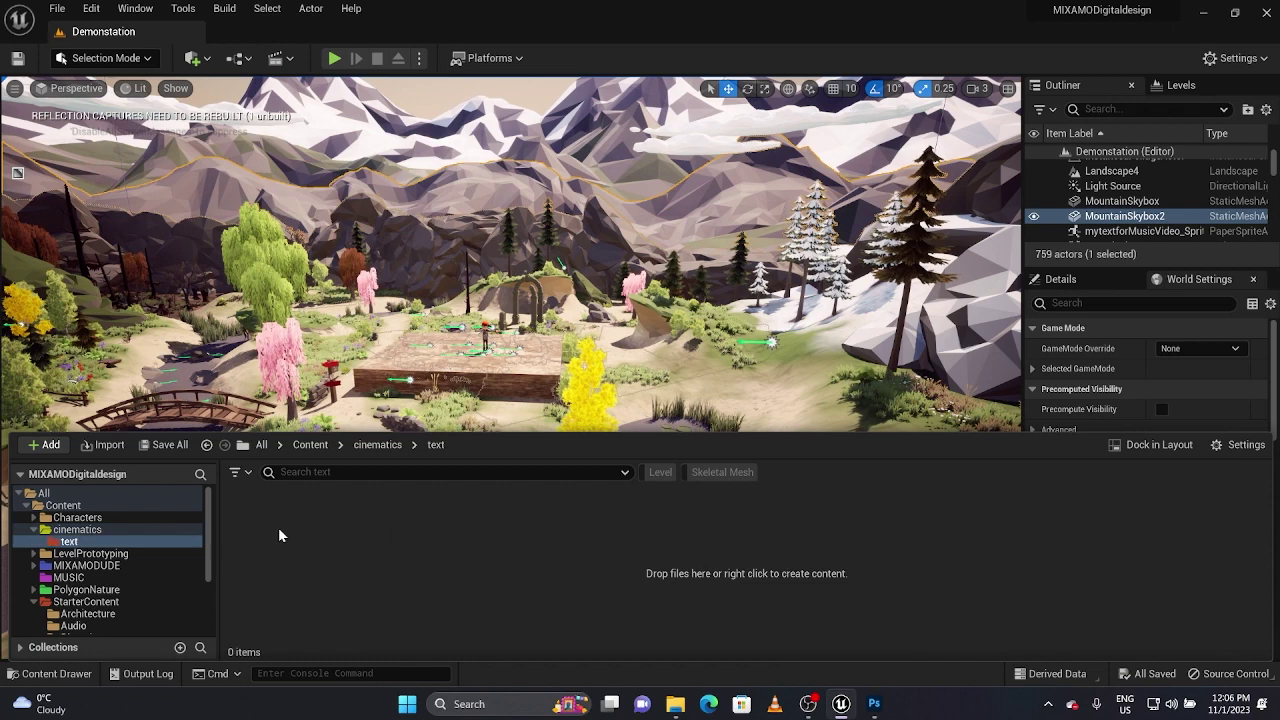
Import mytextforMusicVideo from Downloads into /Game/cinematics/text
{"action": "right_click", "coordinate": [284, 524]}
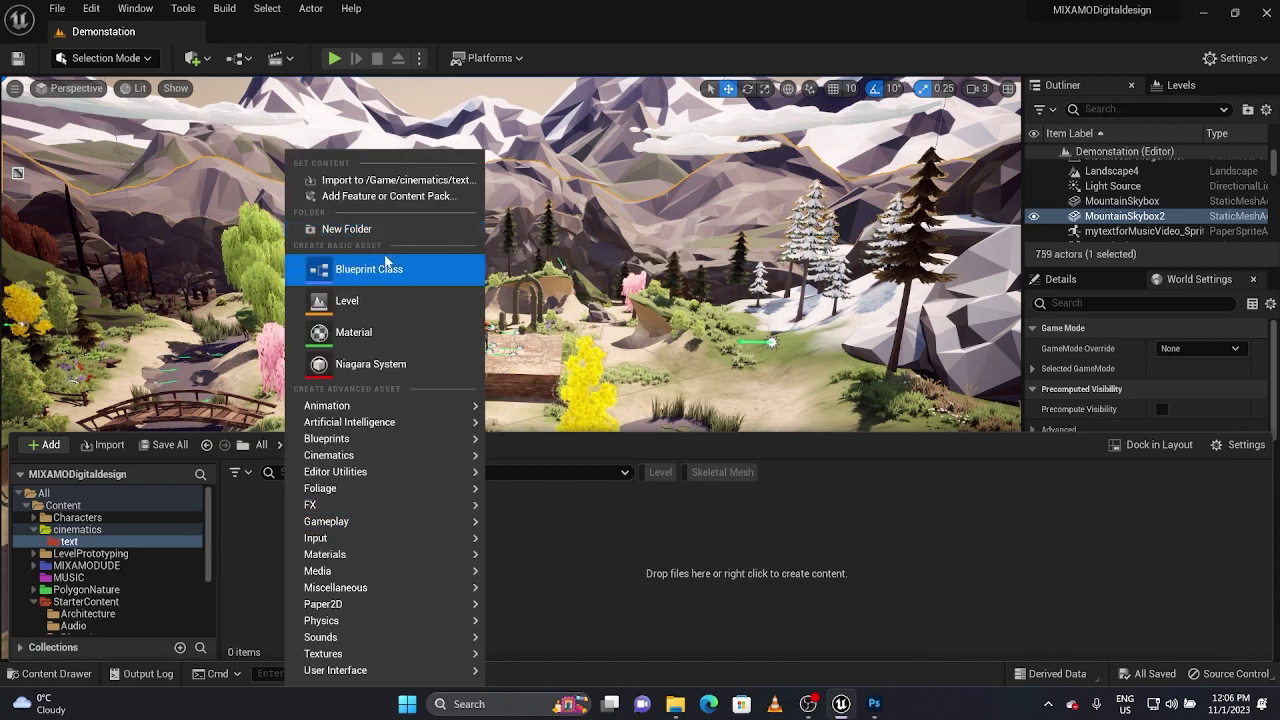
{"action": "left_click", "coordinate": [397, 180]}
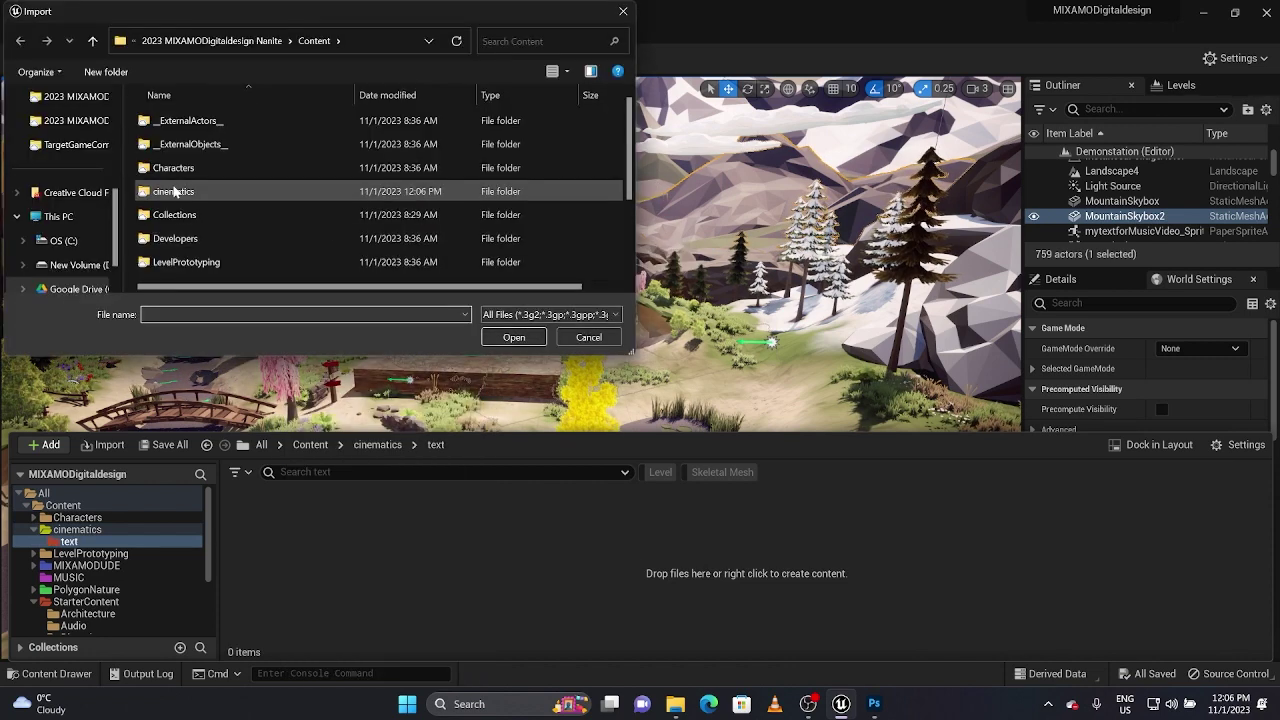
{"action": "scroll", "coordinate": [177, 204], "scroll_direction": "down", "scroll_amount": 2}
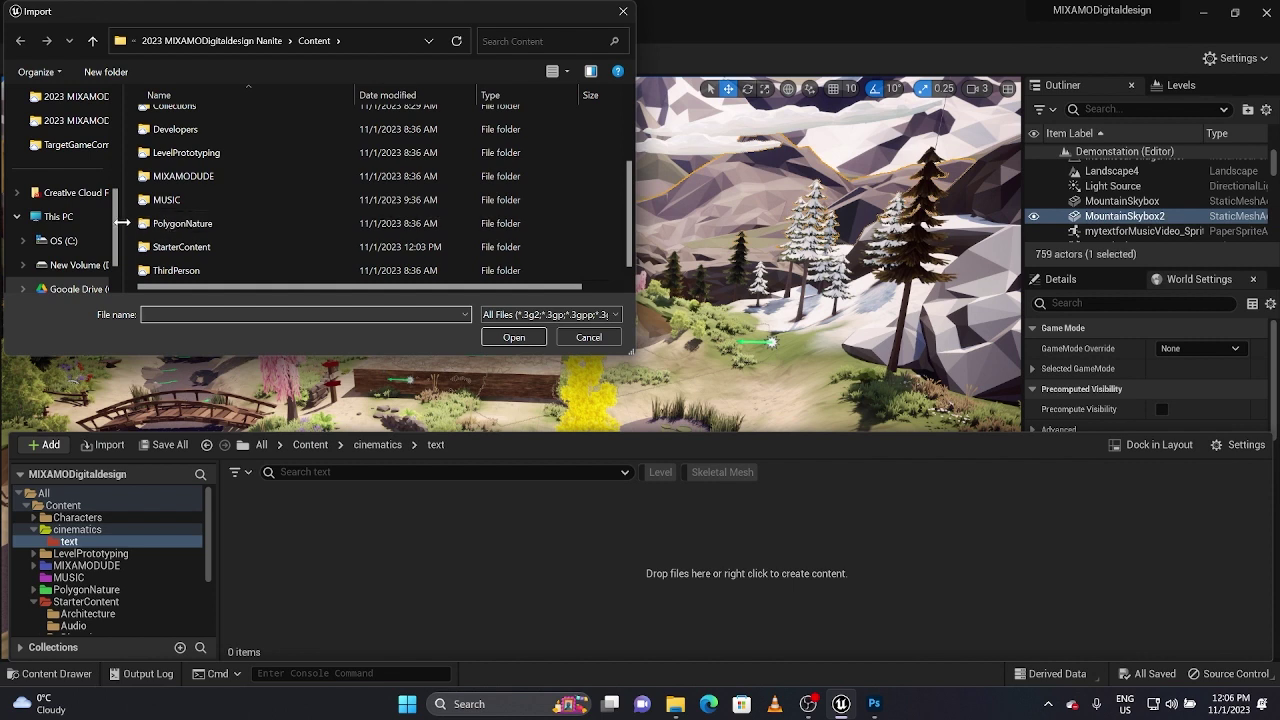
{"action": "scroll", "coordinate": [251, 242], "scroll_direction": "up", "scroll_amount": 2}
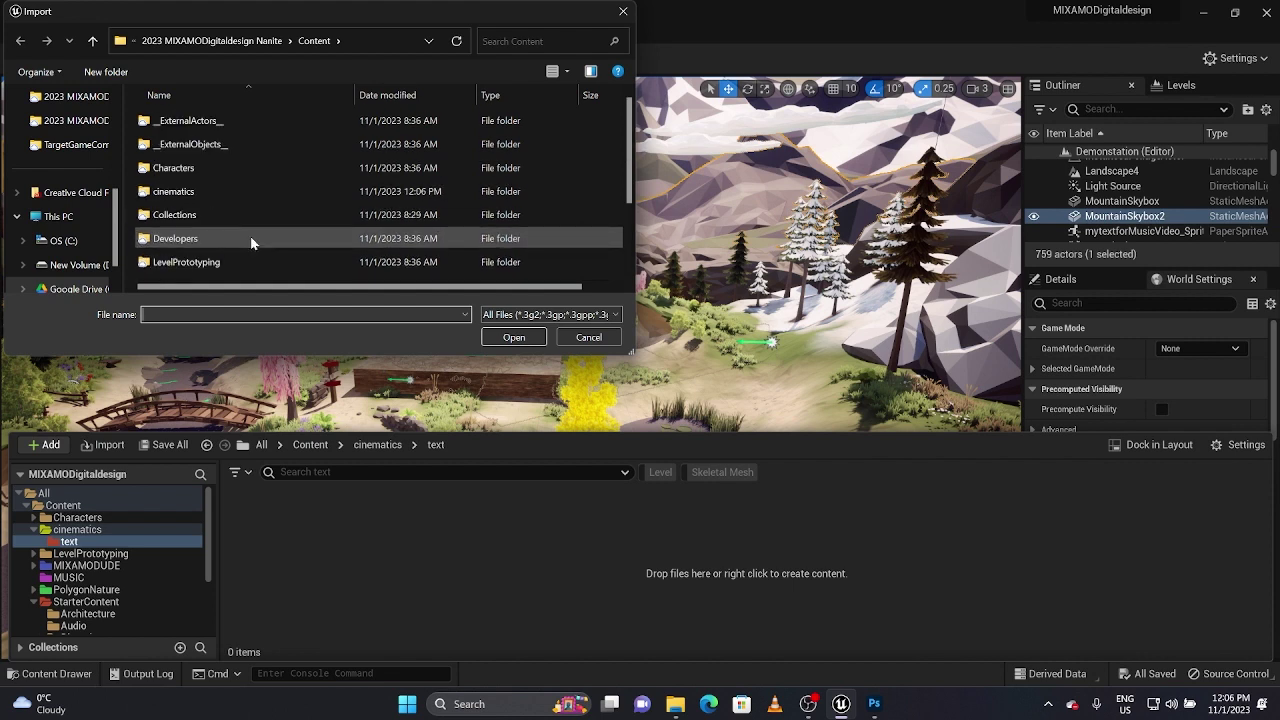
{"action": "scroll", "coordinate": [72, 170], "scroll_direction": "up", "scroll_amount": 5}
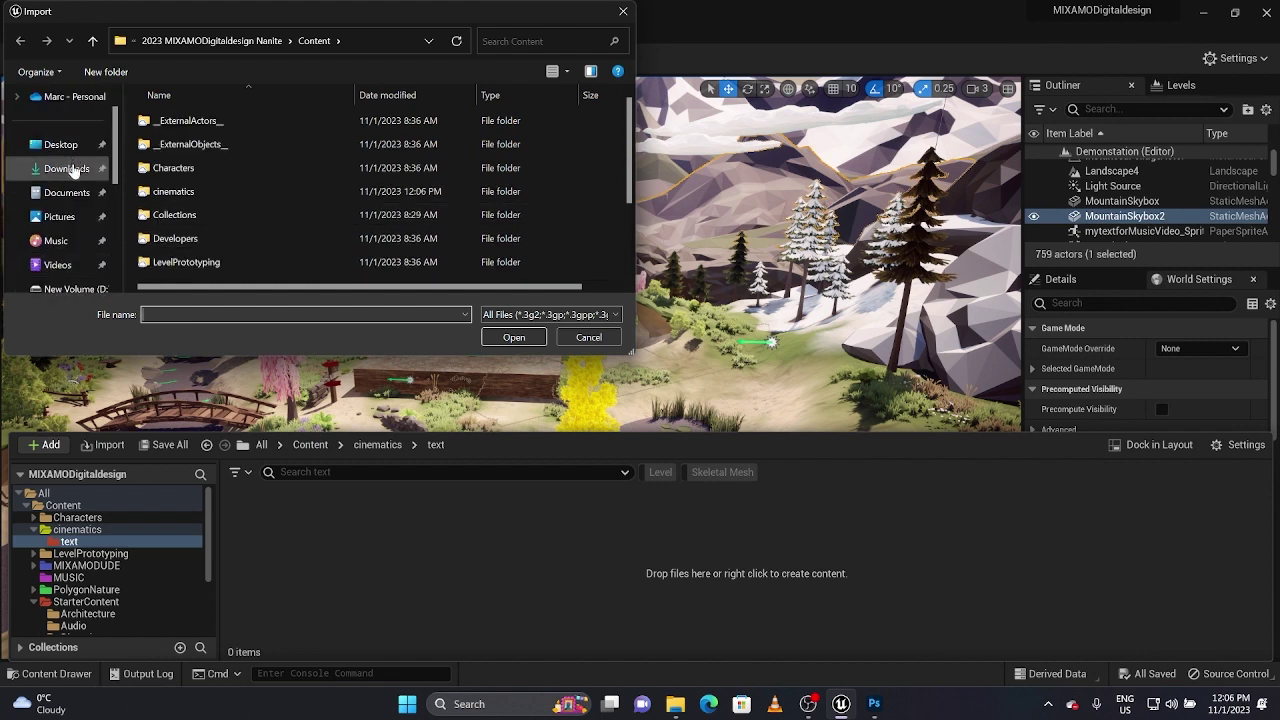
{"action": "left_click", "coordinate": [72, 168]}
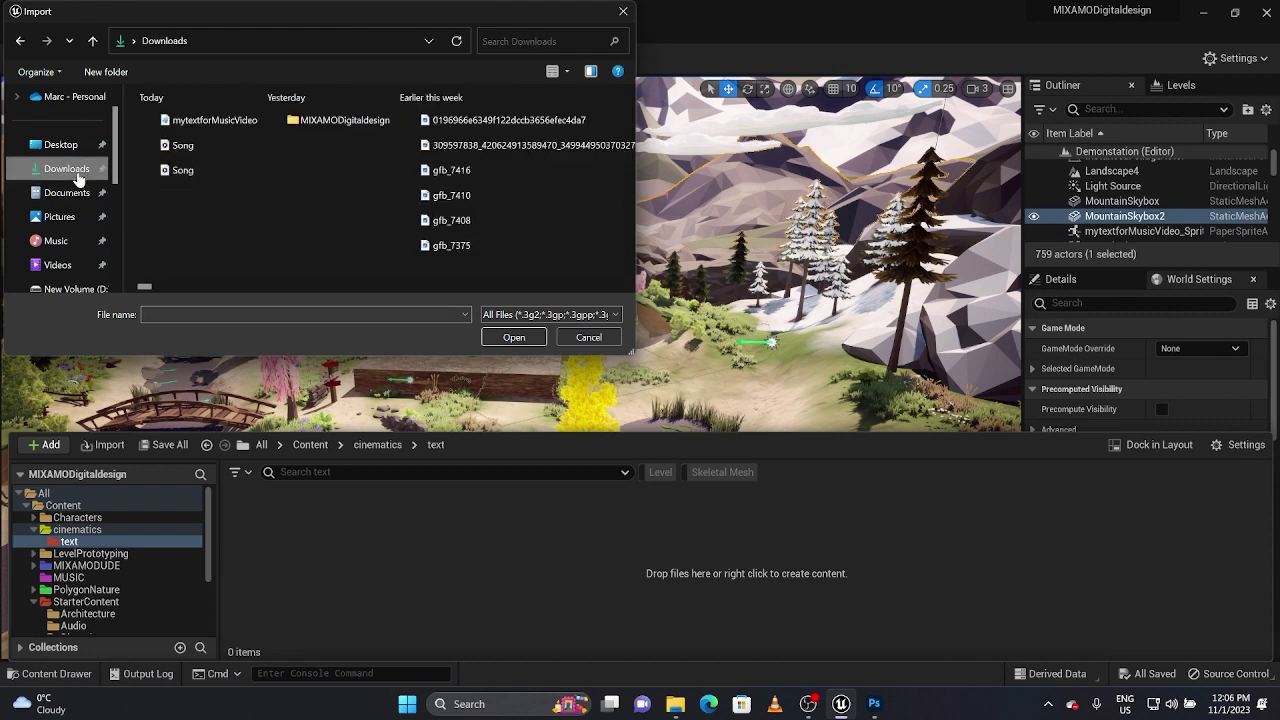
{"action": "double_click", "coordinate": [236, 121]}
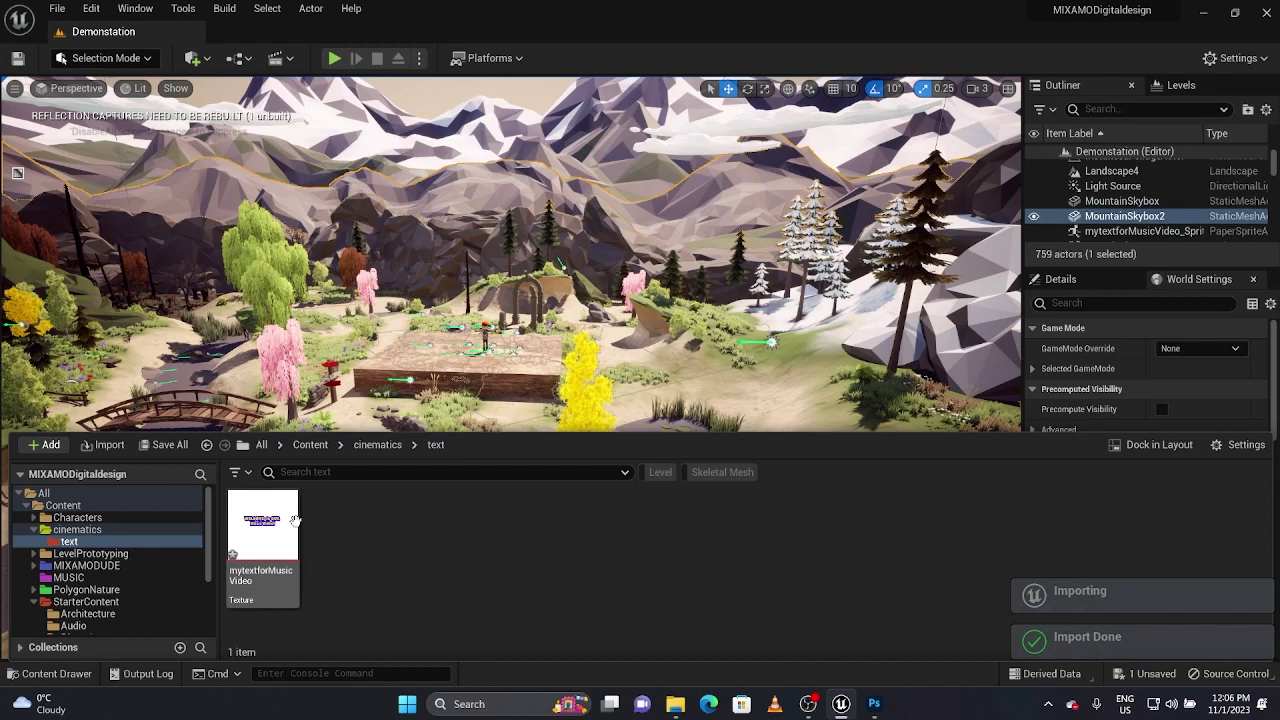
Create the mytextforMusicVideo_Sprite asset from the mytextforMusicVideo texture using Sprite Actions
{"action": "left_click", "coordinate": [262, 535]}
{"action": "mouse_move", "coordinate": [262, 535]}
{"action": "left_mouse_down"}
{"action": "mouse_move", "coordinate": [450, 370]}
{"action": "mouse_move", "coordinate": [265, 505]}
{"action": "mouse_move", "coordinate": [270, 518]}
{"action": "left_mouse_up"}
{"action": "left_click", "coordinate": [474, 530]}
{"action": "right_click", "coordinate": [243, 516]}
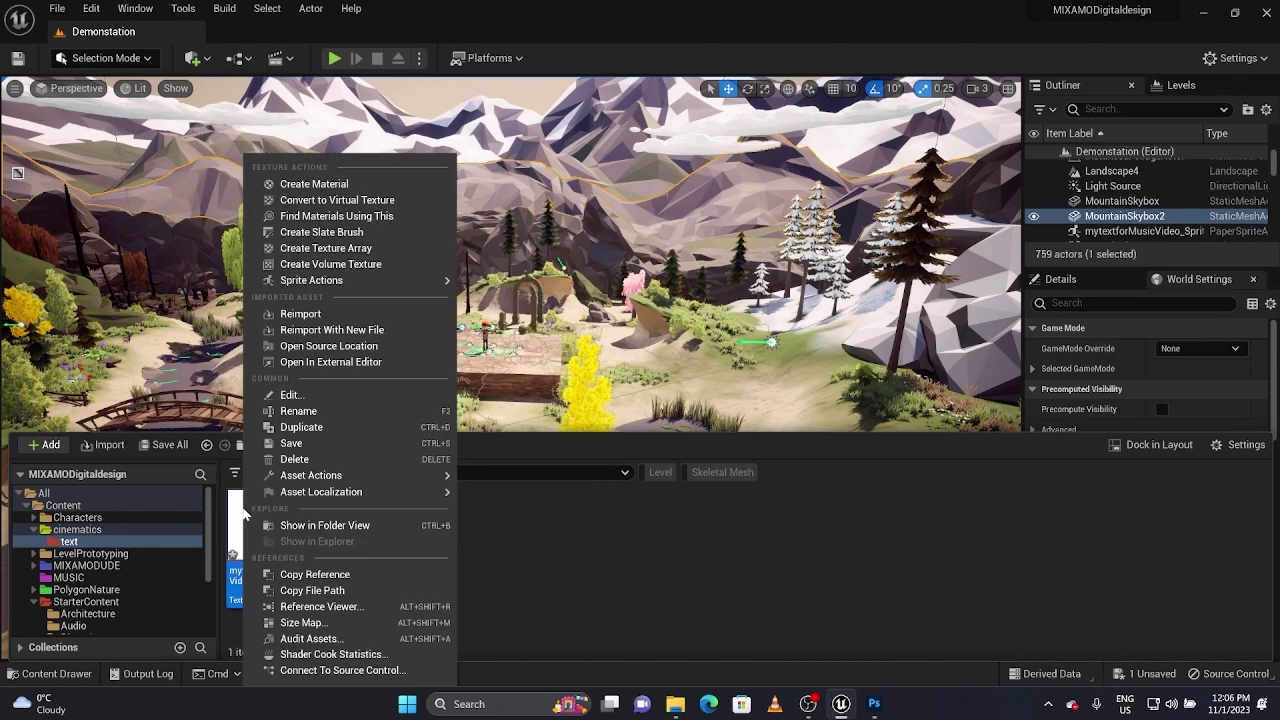
{"action": "mouse_move", "coordinate": [389, 279]}
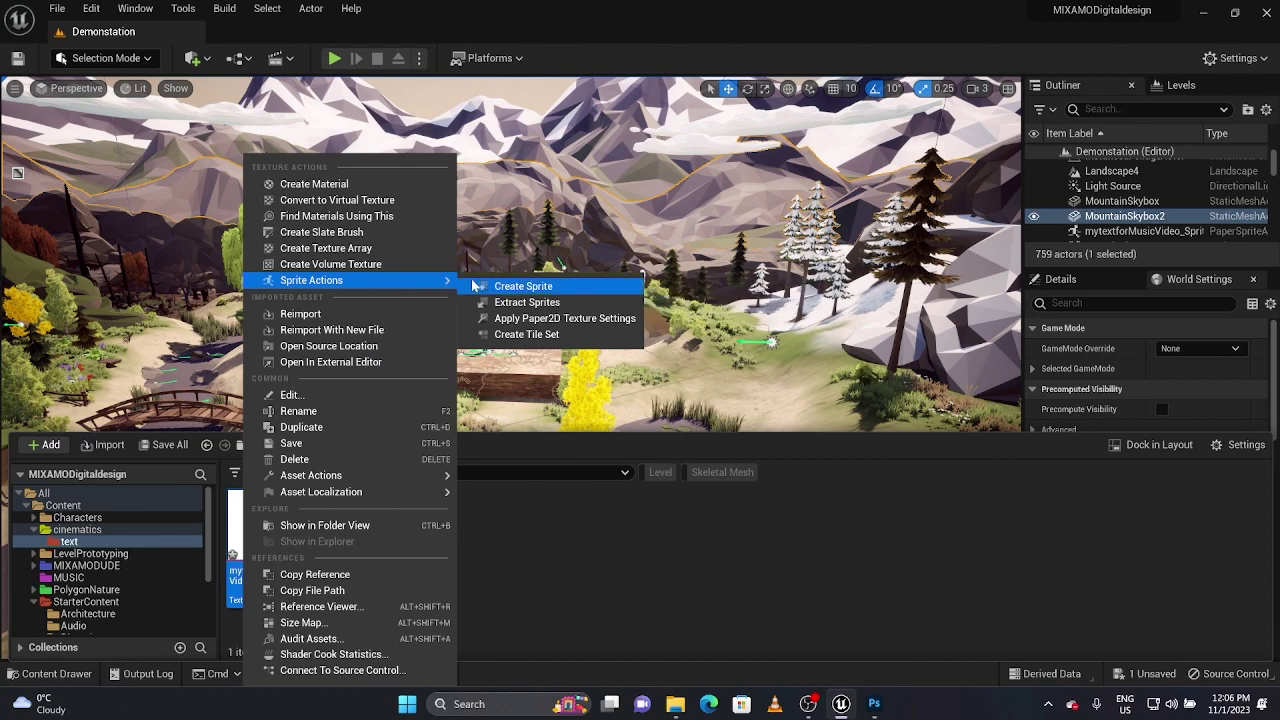
{"action": "left_click", "coordinate": [516, 288]}
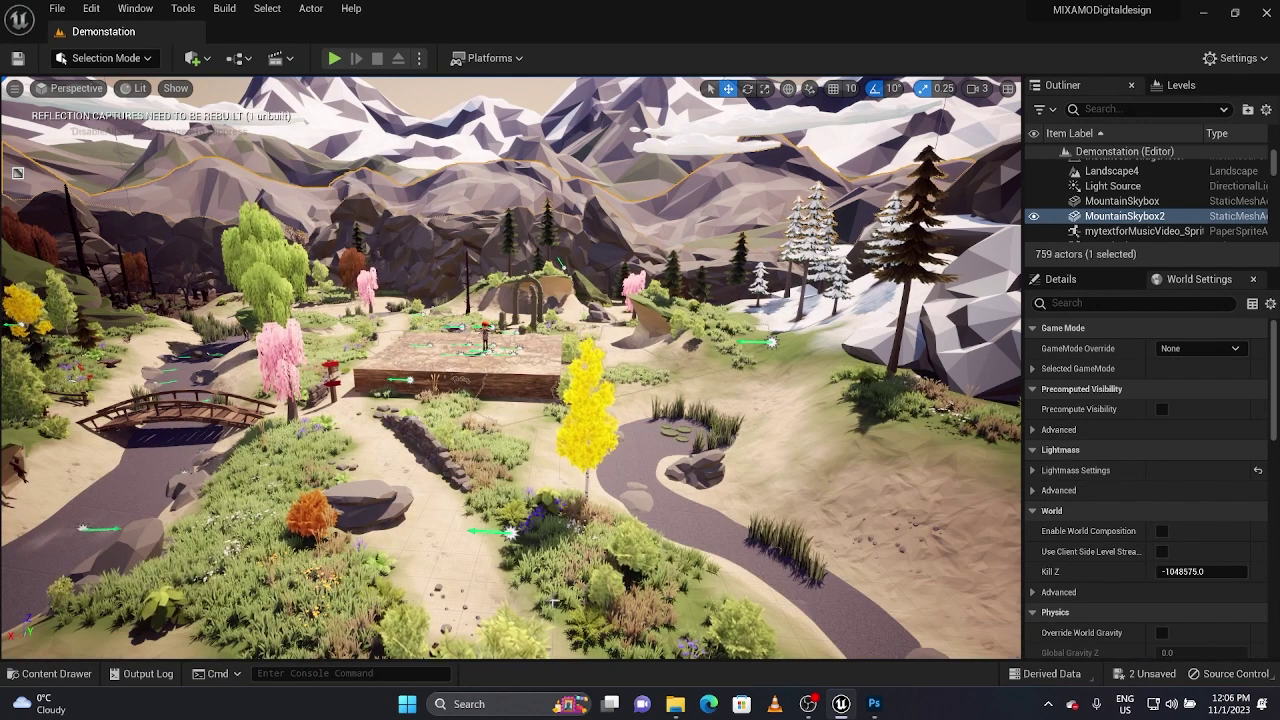
{"action": "mouse_move", "coordinate": [353, 545]}
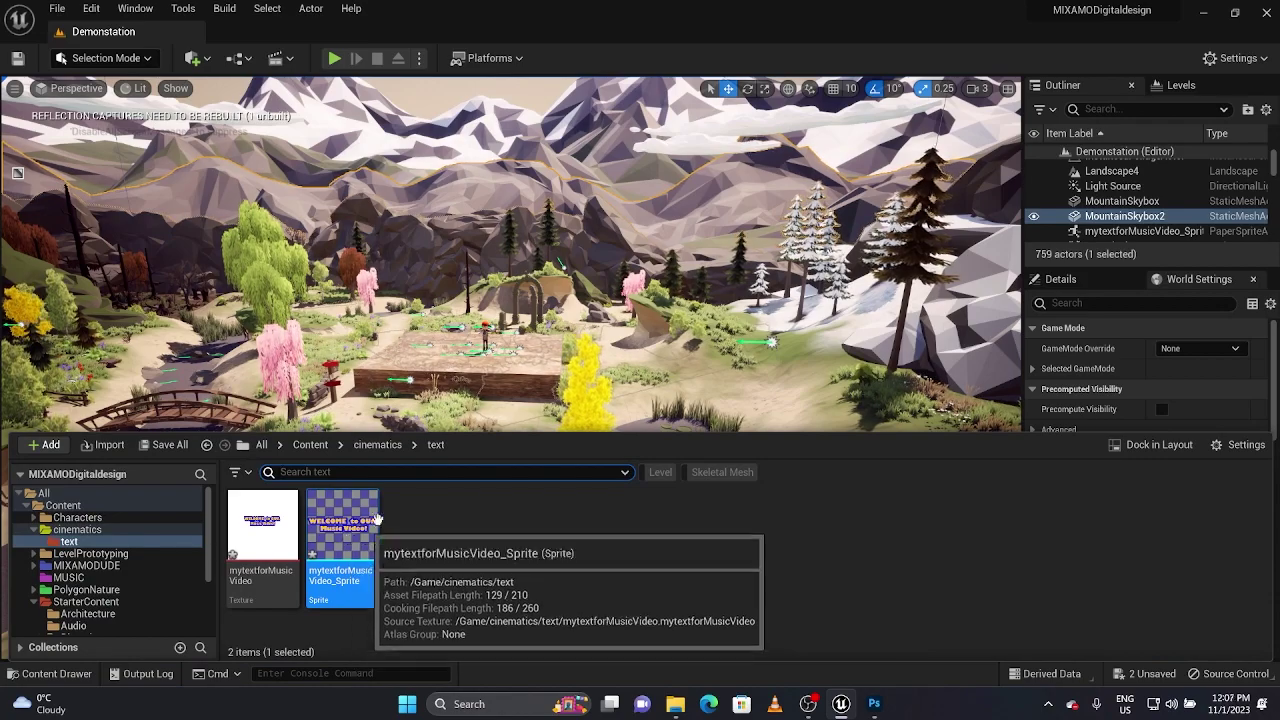
Fly toward the rocky hills and drop the title sprite into the level above them
{"action": "right_click_drag", "start_coordinate": [650, 377], "coordinate": [274, 71]}
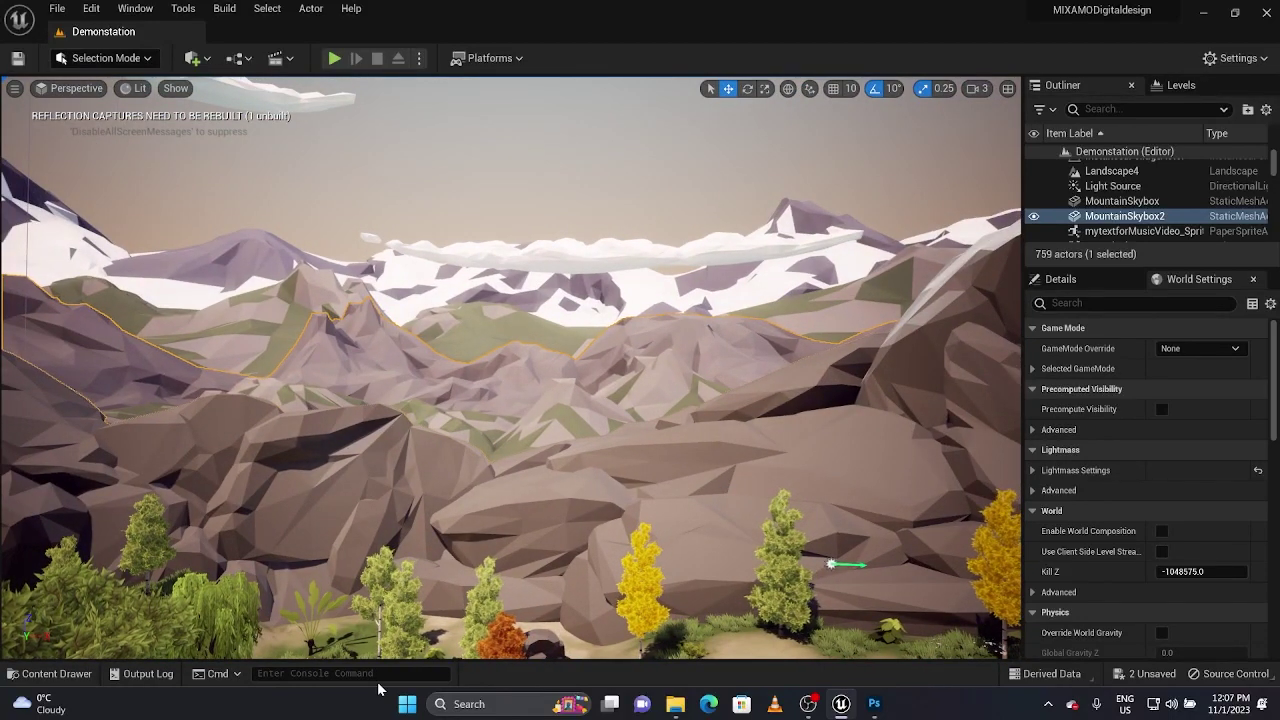
{"action": "key", "text": "ctrl+space"}
{"action": "left_click_drag", "start_coordinate": [341, 549], "coordinate": [523, 348]}
{"action": "scroll", "coordinate": [523, 349], "scroll_direction": "down", "scroll_amount": 6}
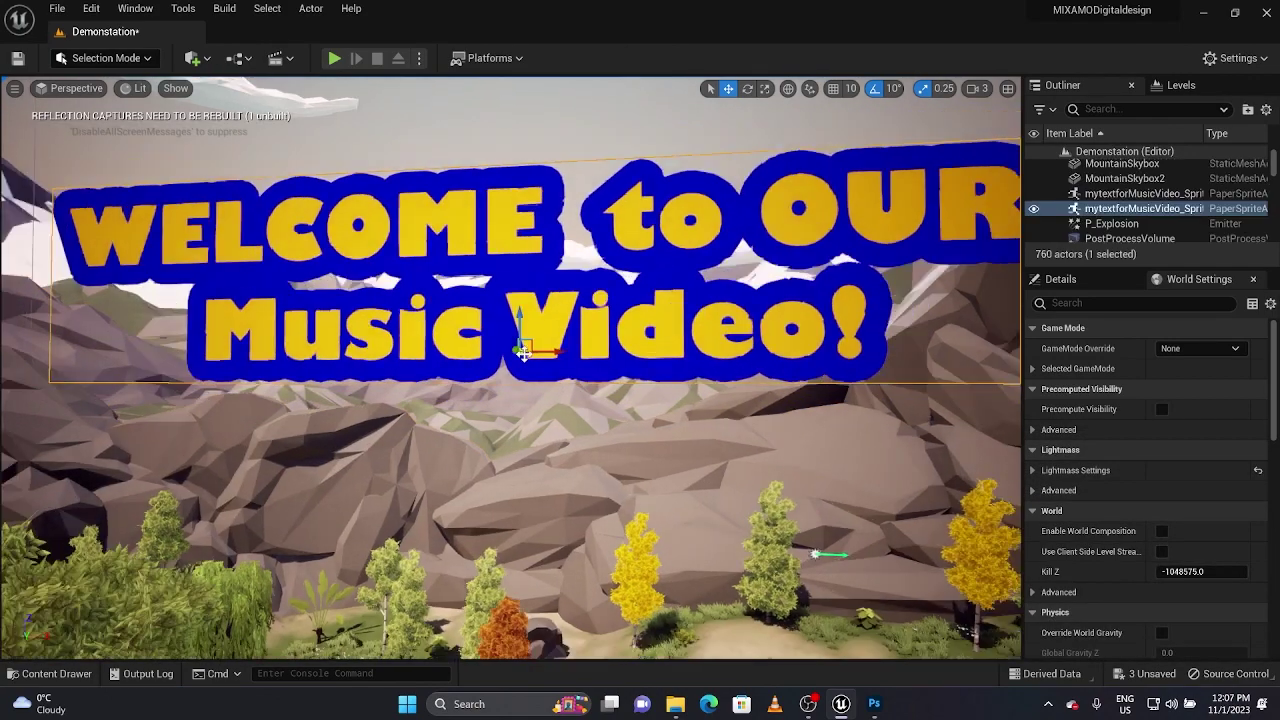
{"action": "scroll", "coordinate": [533, 365], "scroll_direction": "down", "scroll_amount": 2}
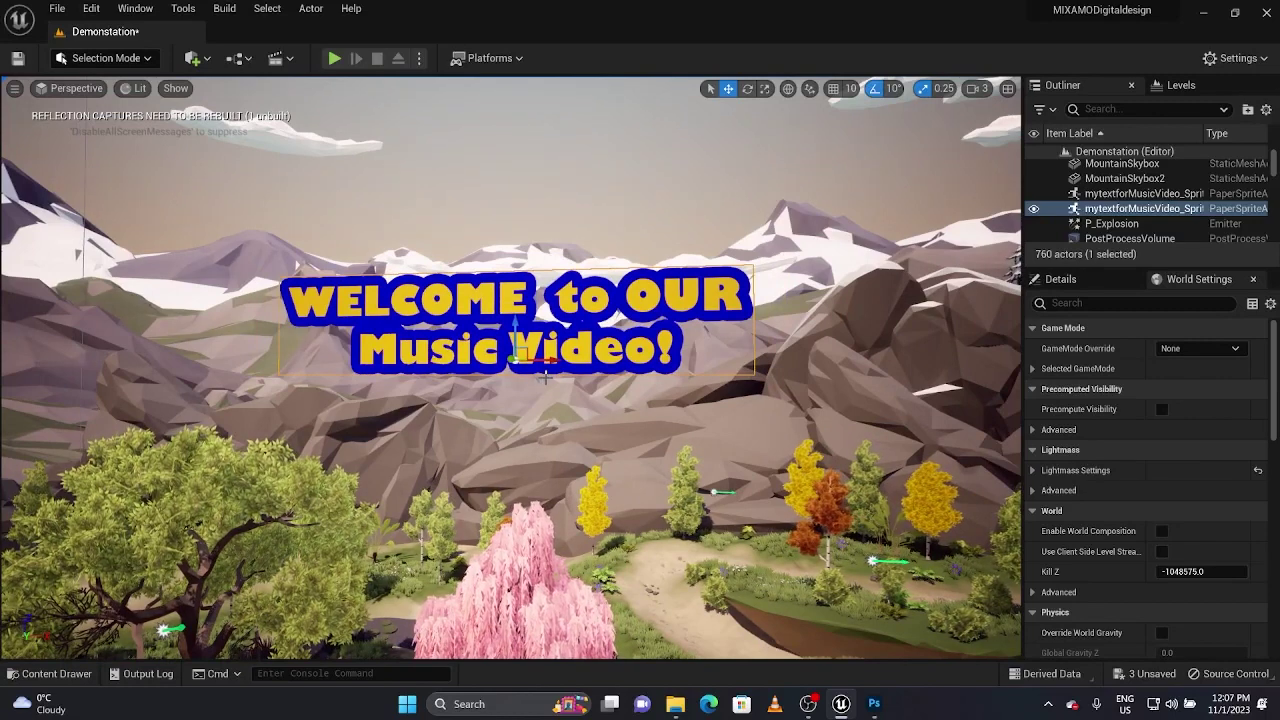
Back in the cinematics folder, add a Level Sequence asset named introvid
{"action": "key", "text": "ctrl+space"}
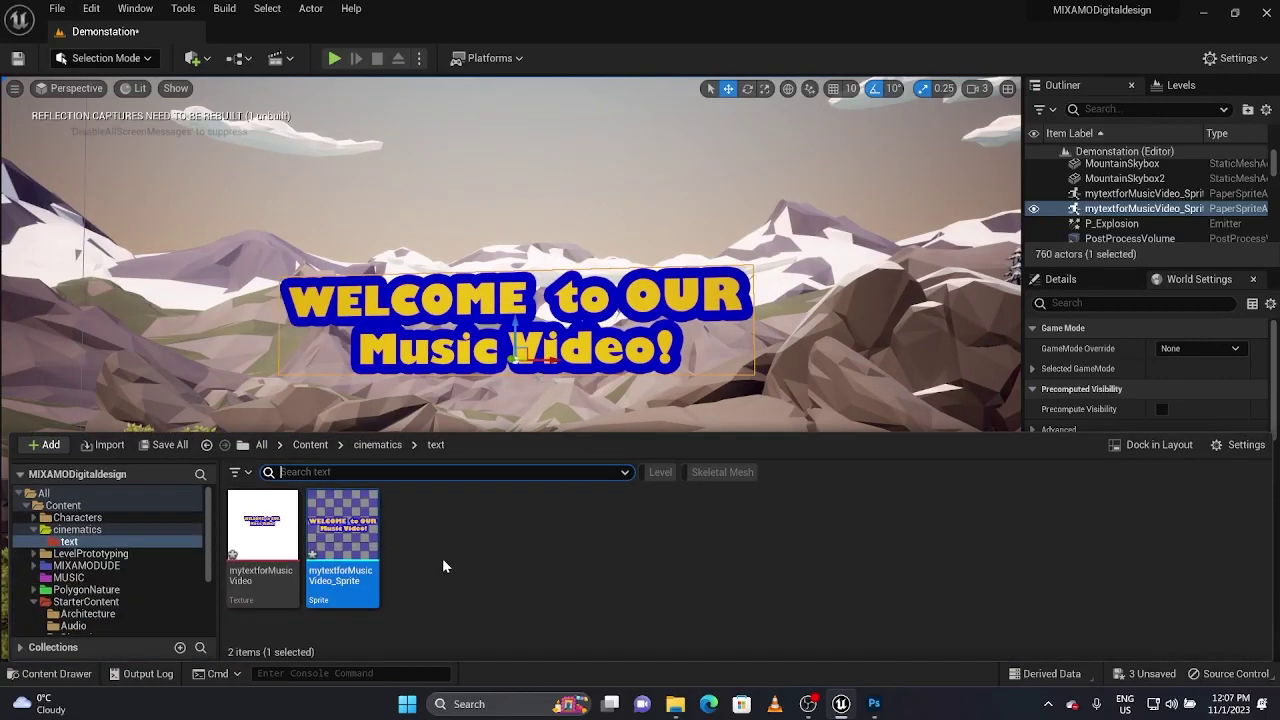
{"action": "right_click", "coordinate": [445, 547]}
{"action": "left_click", "coordinate": [377, 444]}
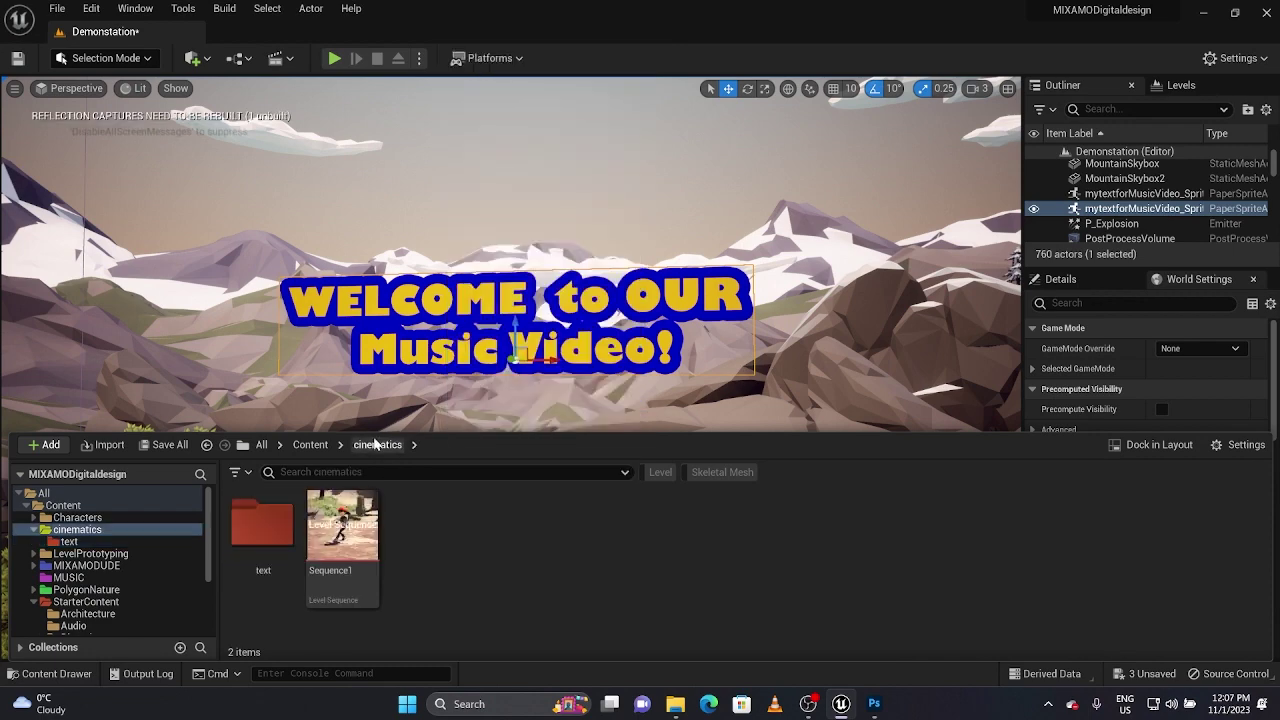
{"action": "right_click", "coordinate": [453, 518]}
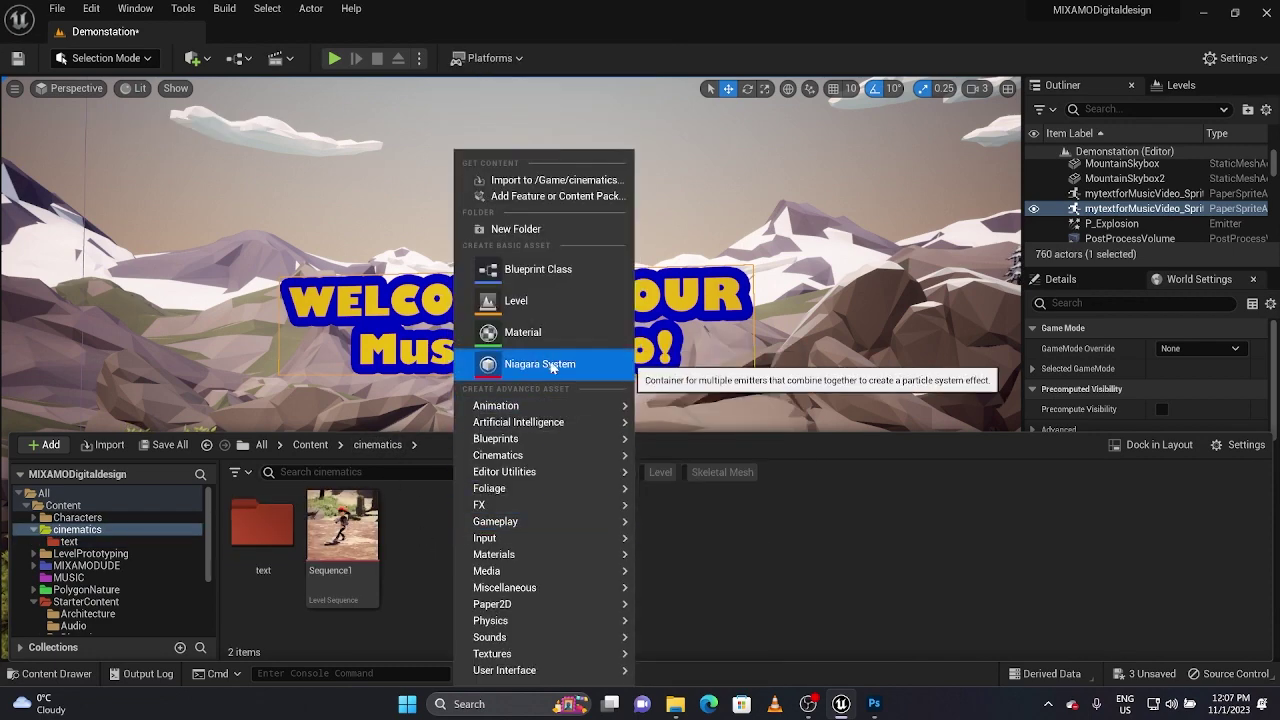
{"action": "mouse_move", "coordinate": [591, 456]}
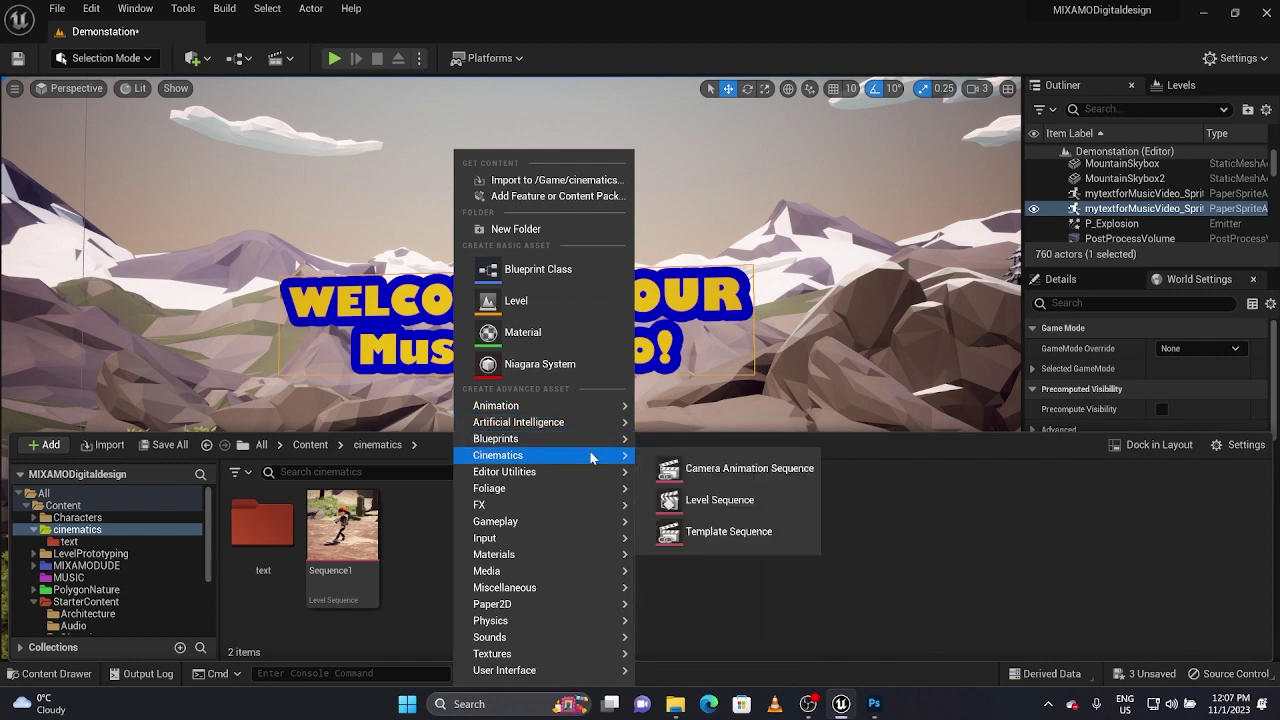
{"action": "left_click", "coordinate": [686, 512]}
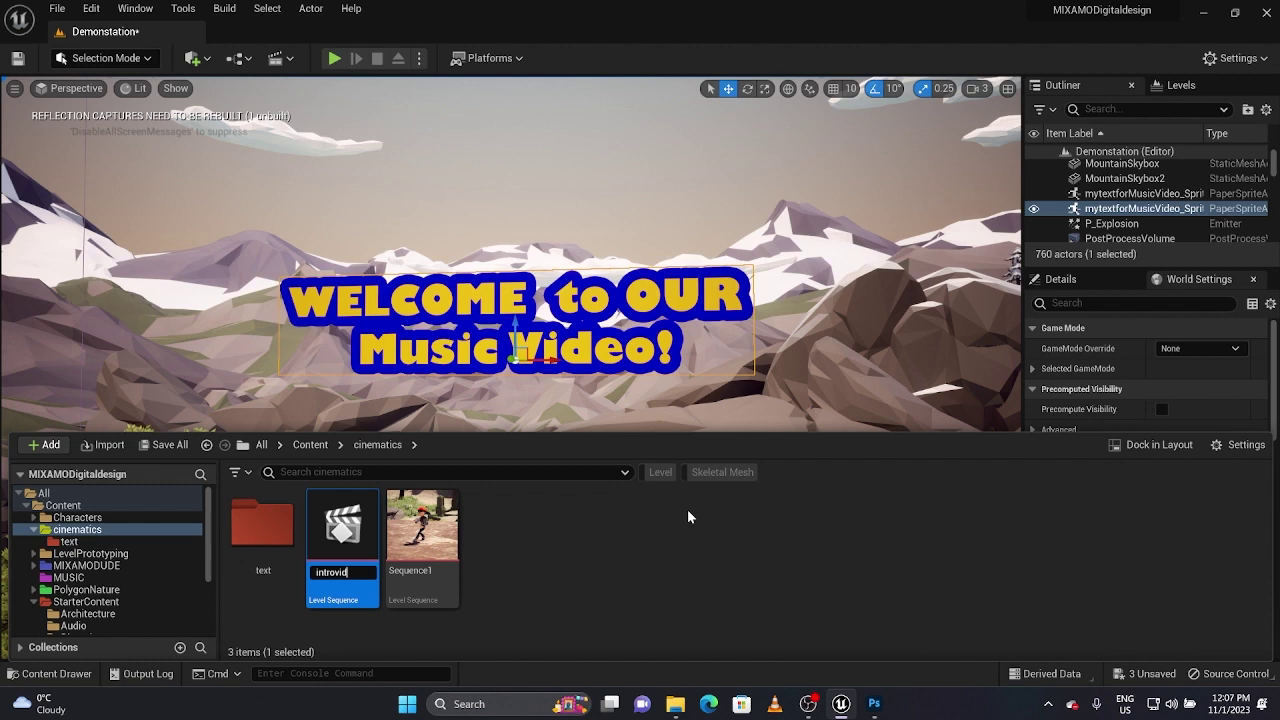
{"action": "type", "text": "introvid"}
{"action": "key", "text": "Return"}
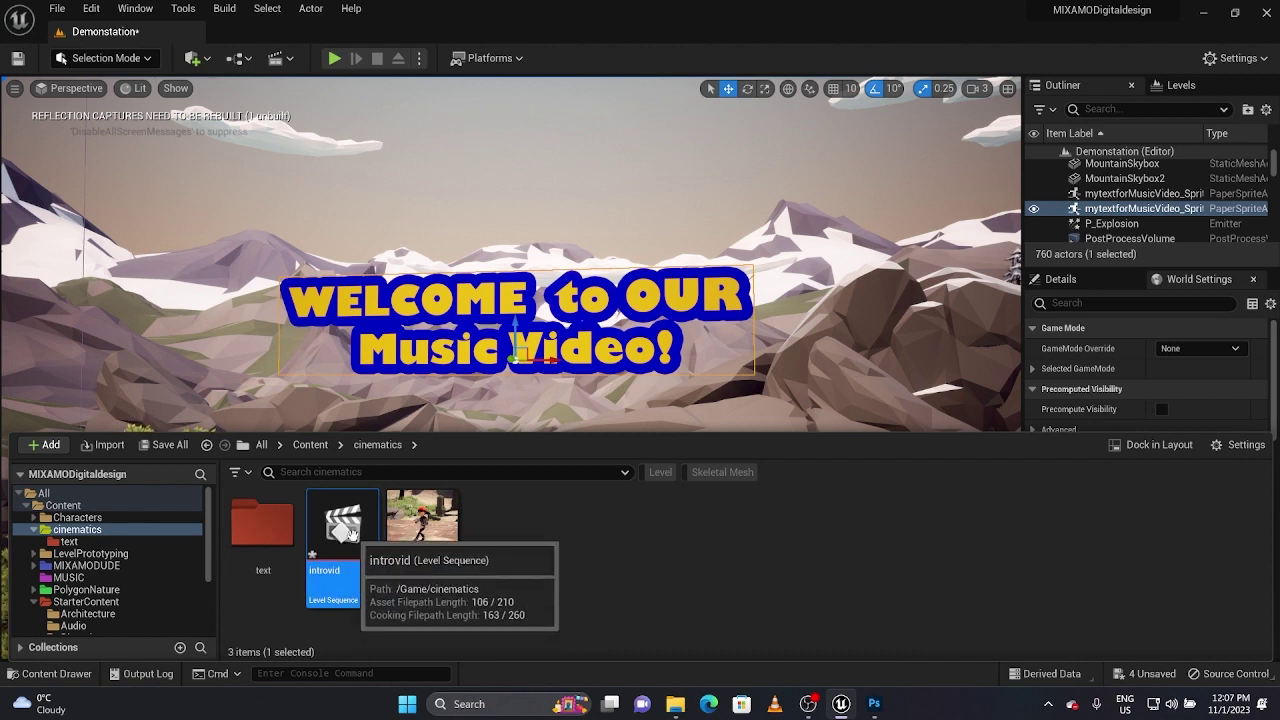
Open introvid, add mytextforMusicVideo_Sprite2 and a Camera Cuts cine camera framing the title
{"action": "double_click", "coordinate": [348, 543]}
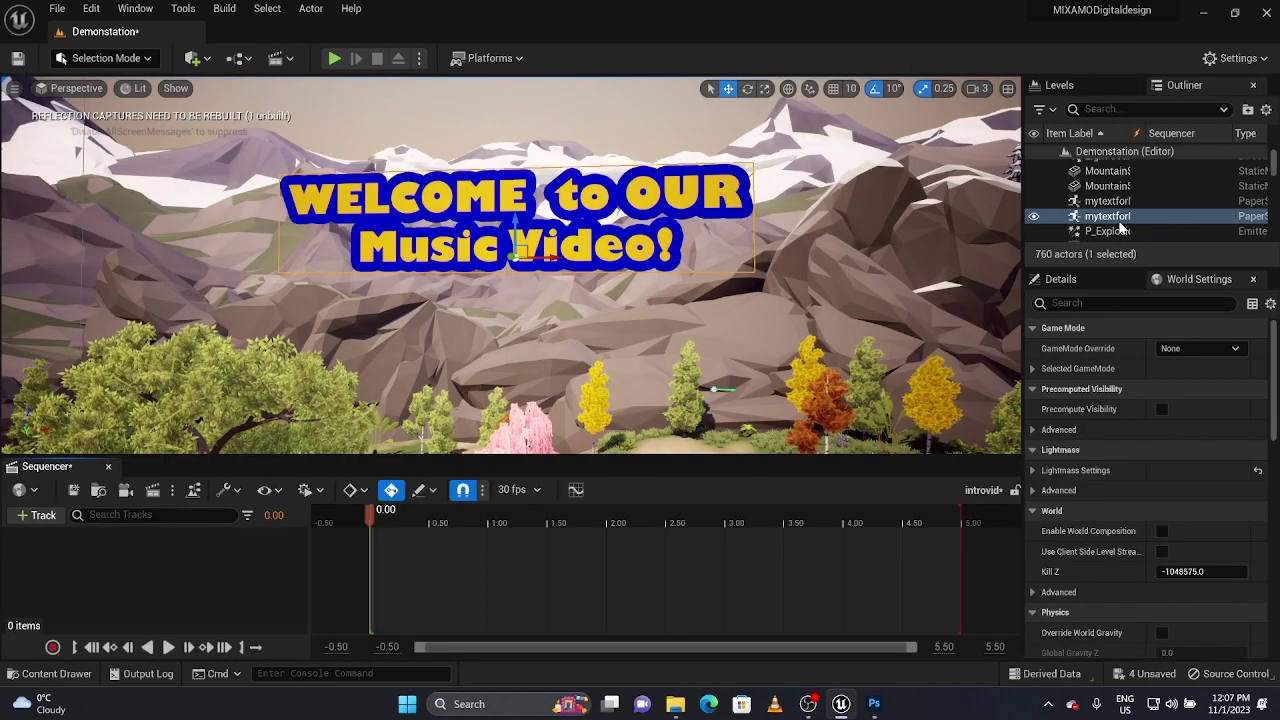
{"action": "left_click_drag", "start_coordinate": [1107, 216], "coordinate": [253, 567]}
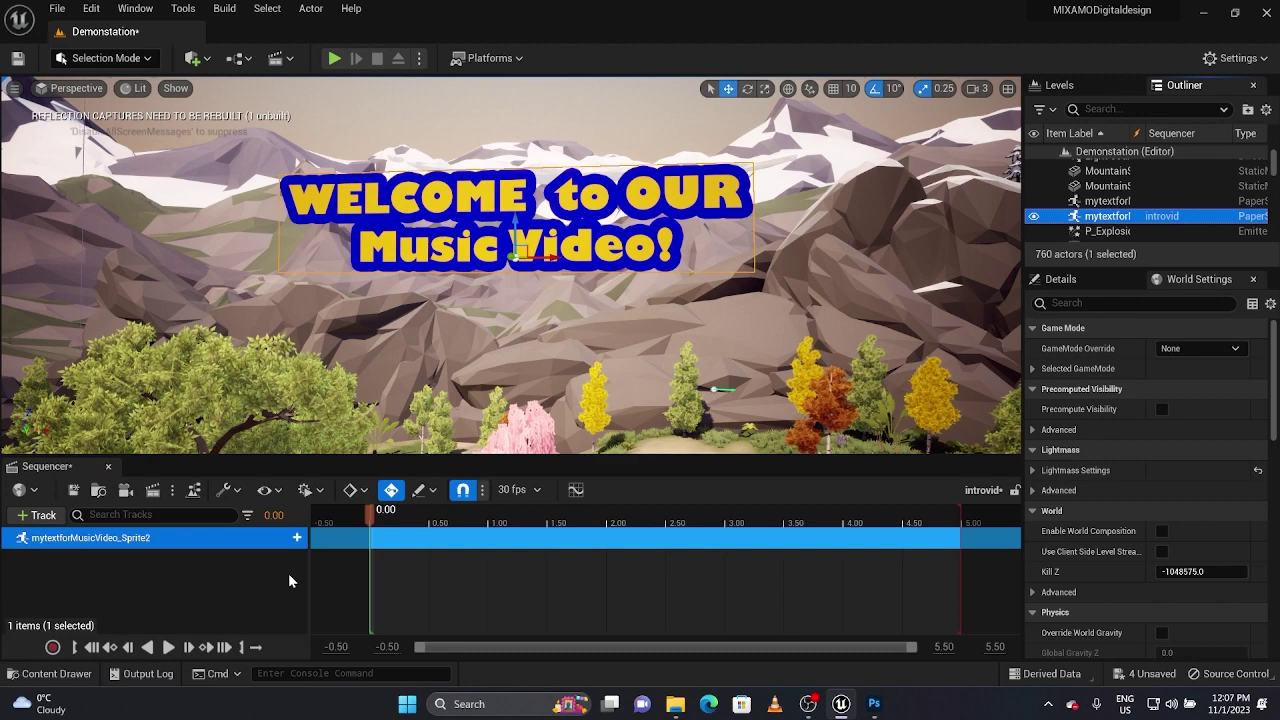
{"action": "left_click", "coordinate": [125, 490]}
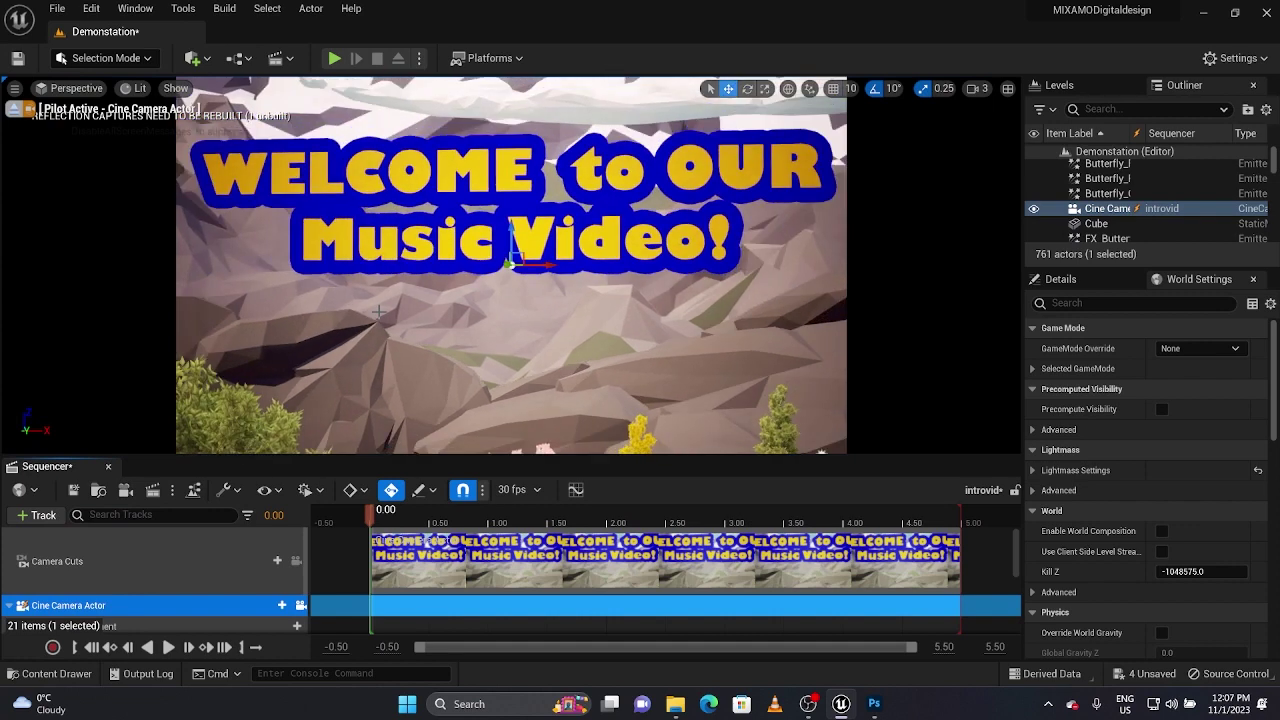
{"action": "mouse_move", "coordinate": [378, 318]}
{"action": "right_mouse_down"}
{"action": "mouse_move", "coordinate": [432, 316]}
{"action": "mouse_move", "coordinate": [400, 310]}
{"action": "right_mouse_up"}
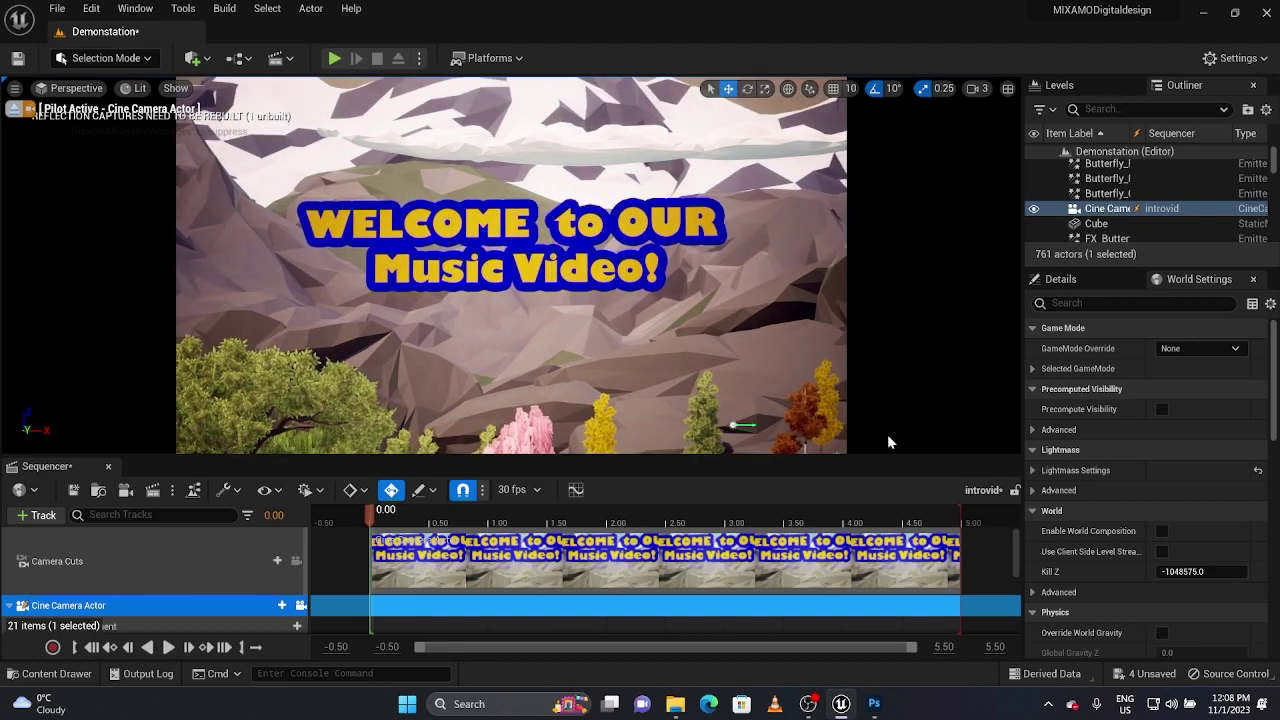
Expand the camera's Transform channels and key its Location at 0.90
{"action": "scroll", "coordinate": [303, 535], "scroll_direction": "down", "scroll_amount": 1}
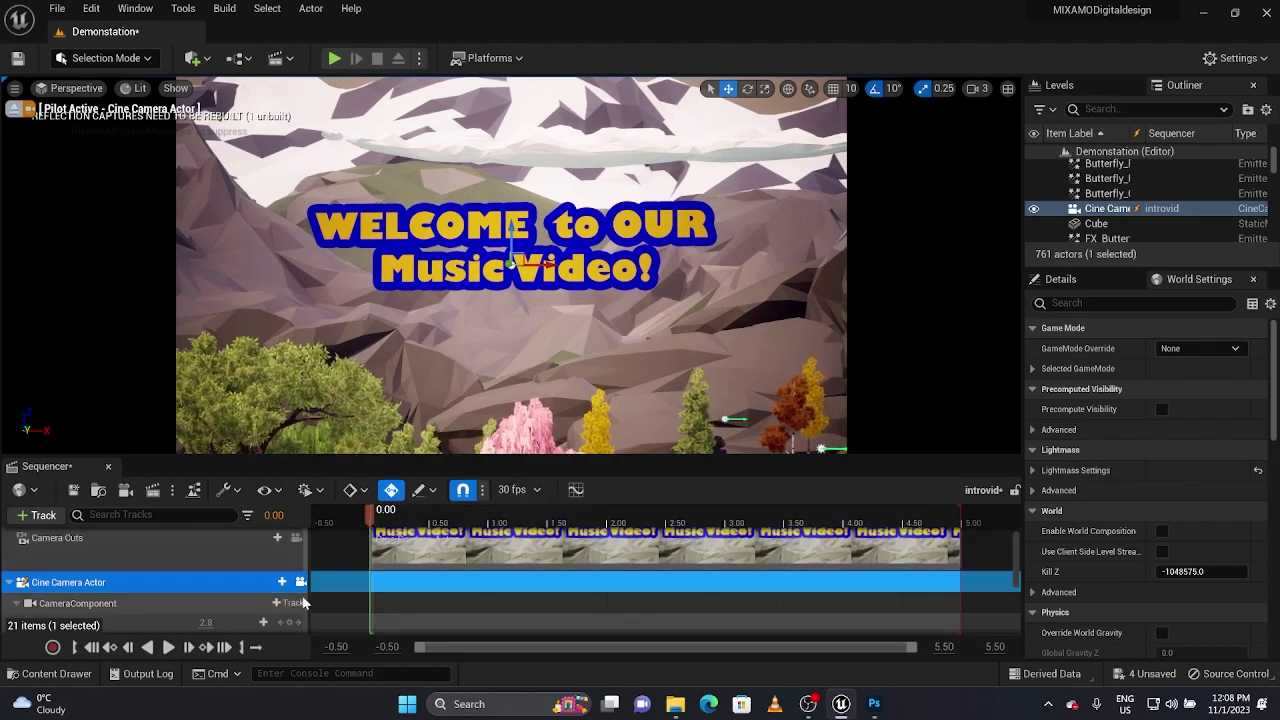
{"action": "scroll", "coordinate": [296, 601], "scroll_direction": "down", "scroll_amount": 3}
{"action": "scroll", "coordinate": [296, 598], "scroll_direction": "down", "scroll_amount": 2}
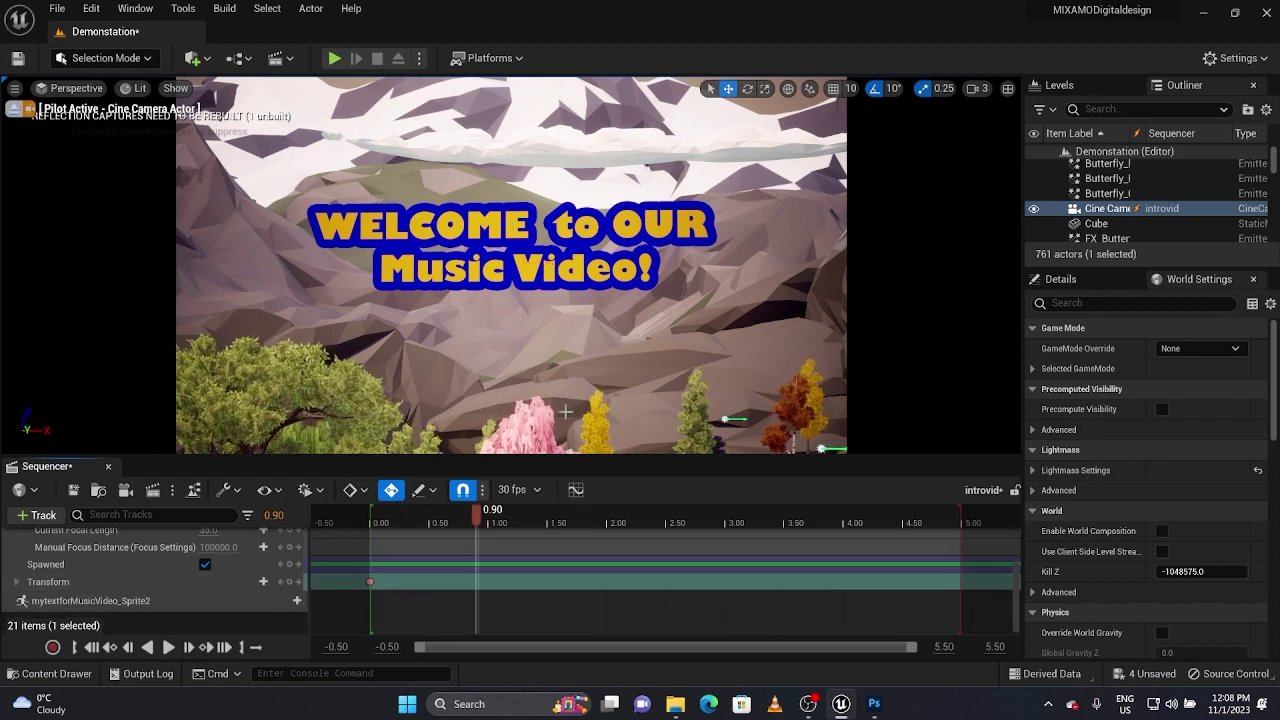
{"action": "scroll", "coordinate": [565, 410], "scroll_direction": "up", "scroll_amount": 3}
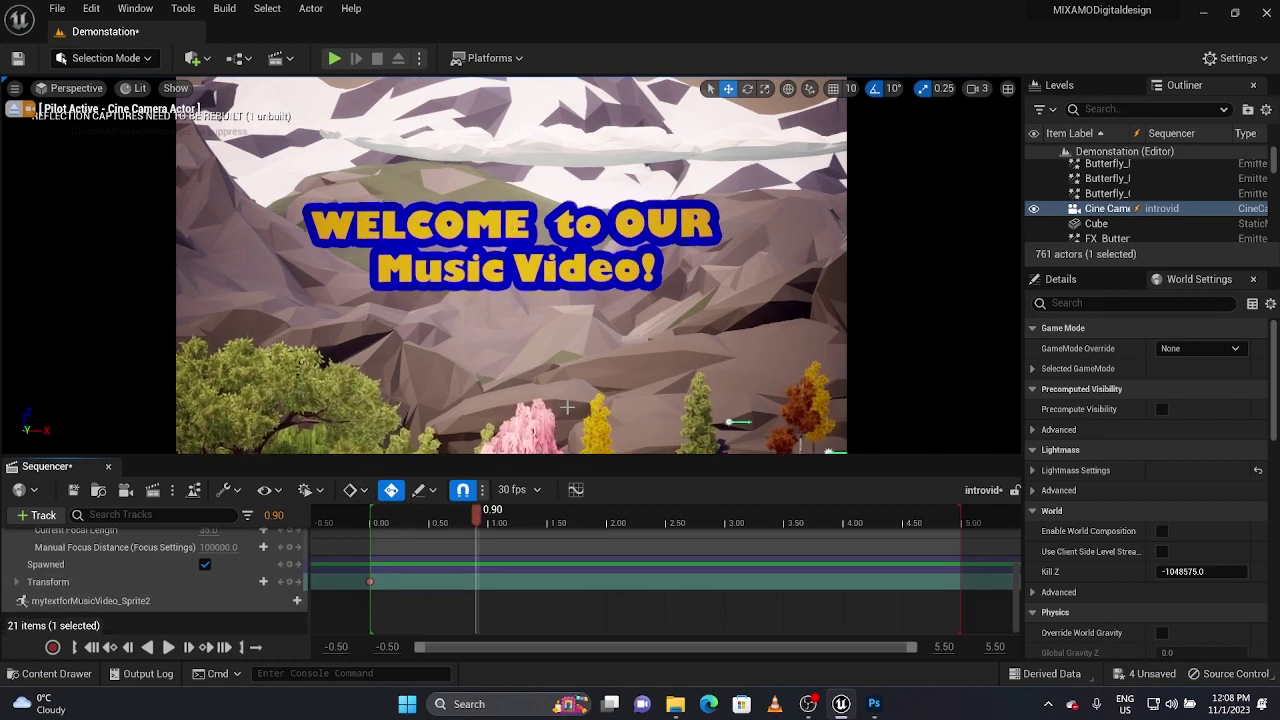
{"action": "left_click", "coordinate": [16, 582]}
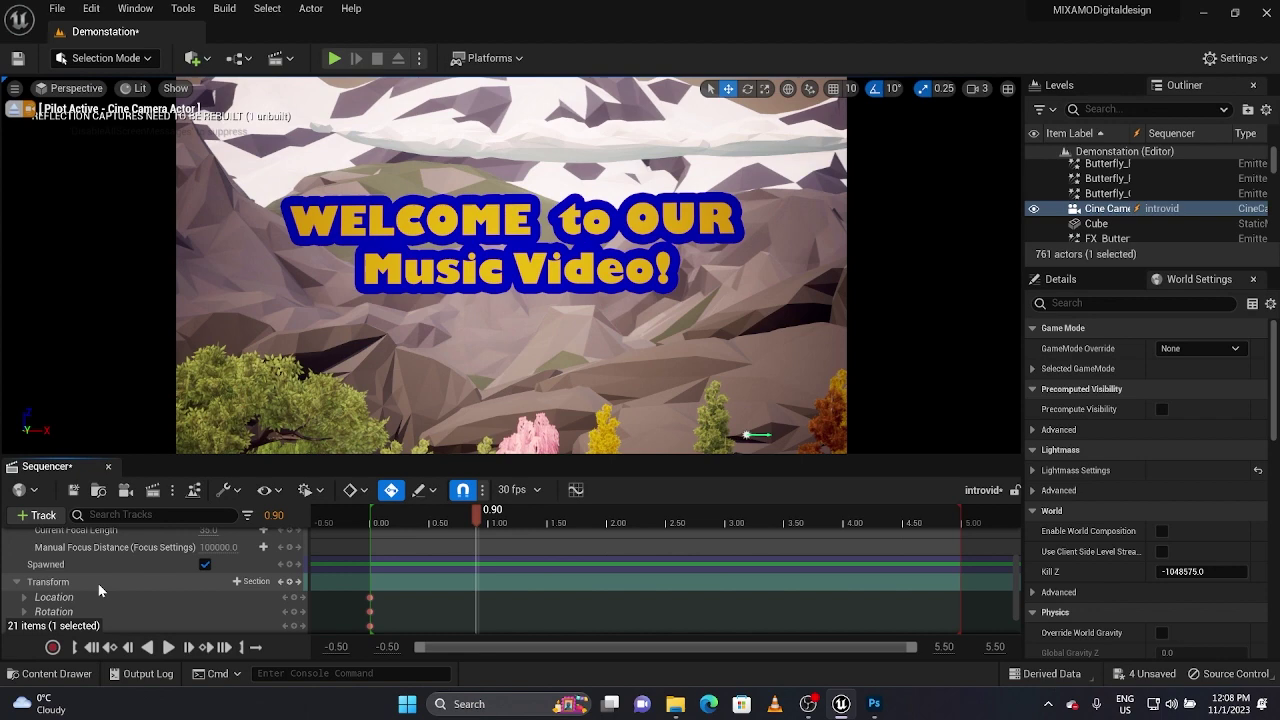
{"action": "left_click", "coordinate": [293, 597]}
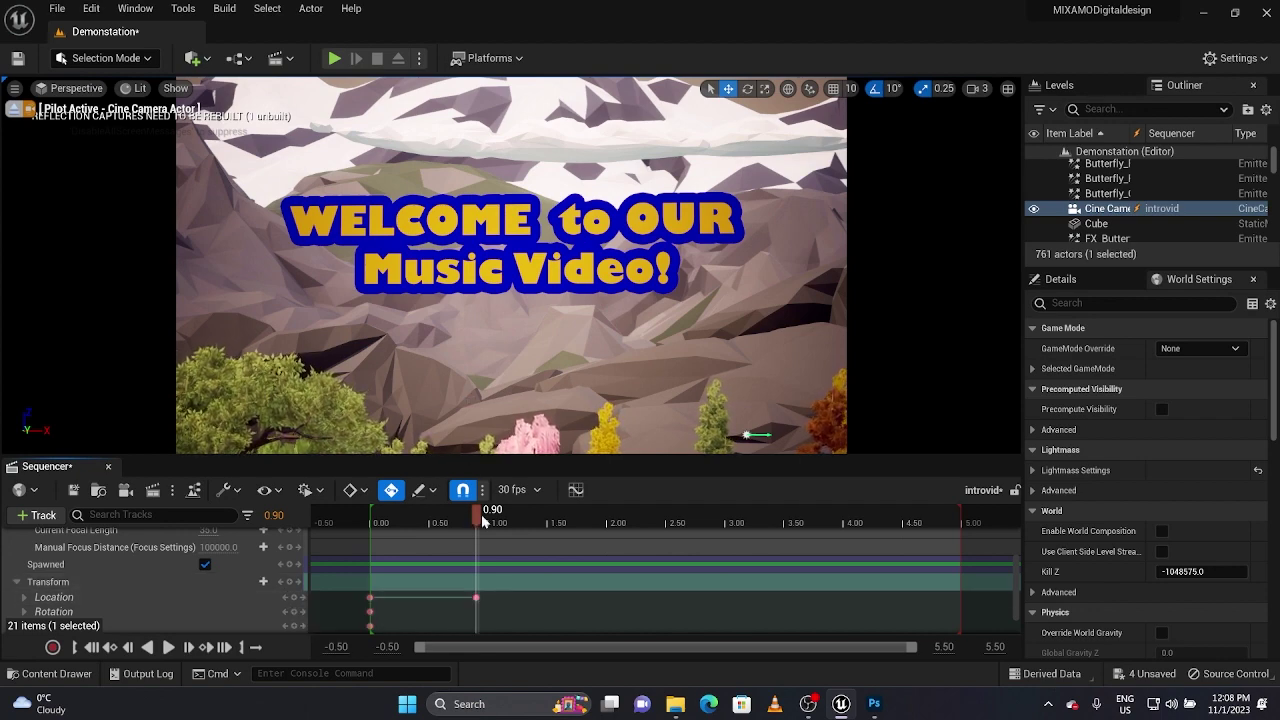
Shorten the playback range and key the moved camera's Location at 2.9333
{"action": "left_click_drag", "start_coordinate": [484, 521], "coordinate": [524, 528]}
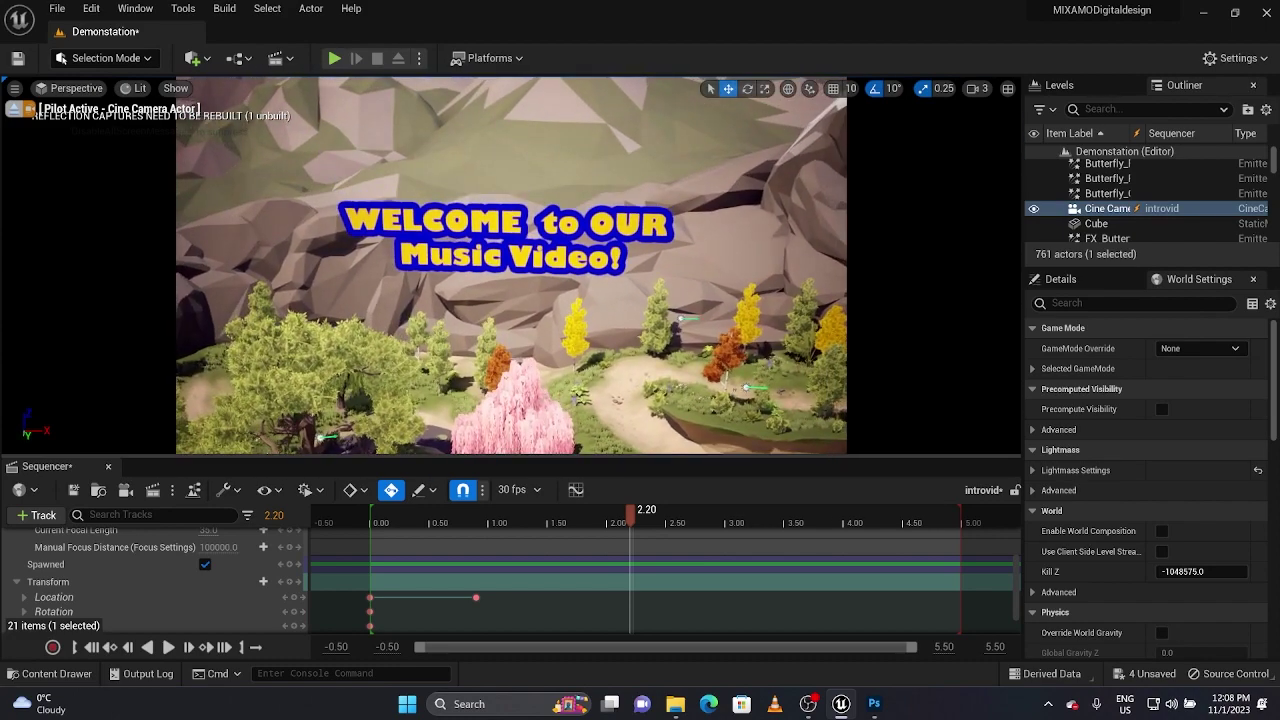
{"action": "mouse_move", "coordinate": [630, 511]}
{"action": "left_mouse_down"}
{"action": "mouse_move", "coordinate": [423, 517]}
{"action": "mouse_move", "coordinate": [640, 512]}
{"action": "left_mouse_up"}
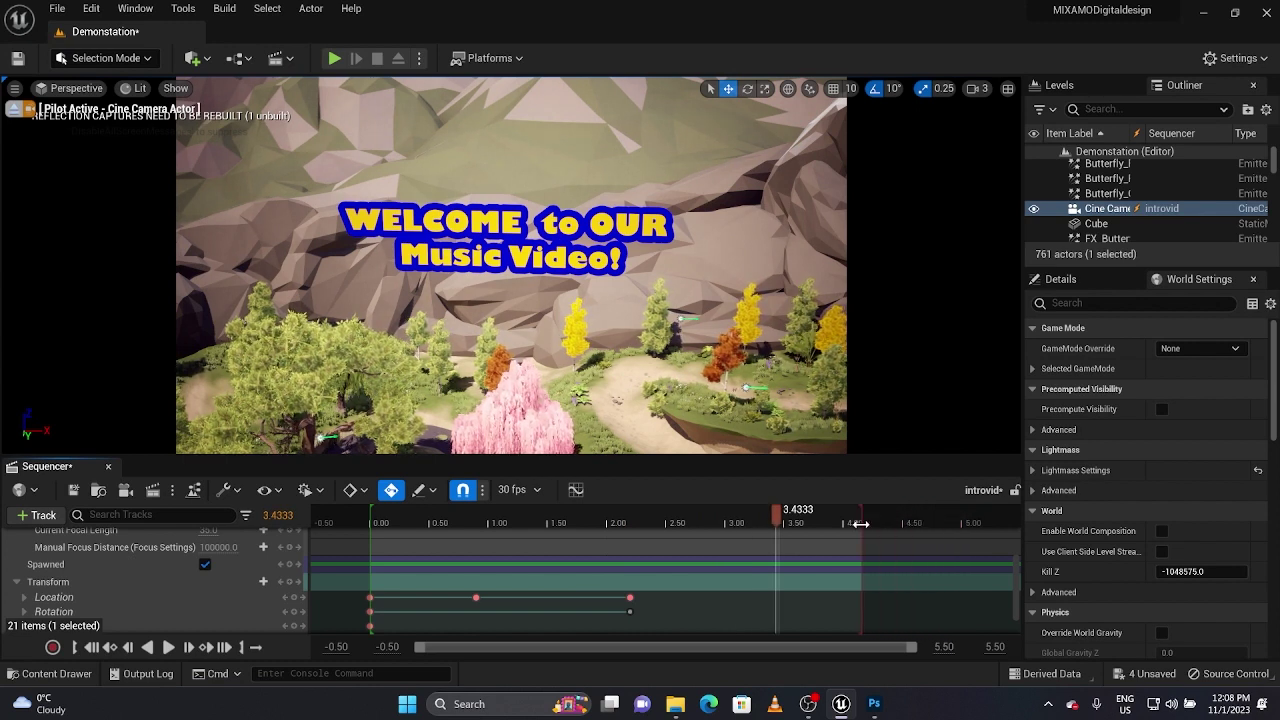
{"action": "left_click_drag", "start_coordinate": [861, 523], "coordinate": [628, 522]}
{"action": "key", "text": "space"}
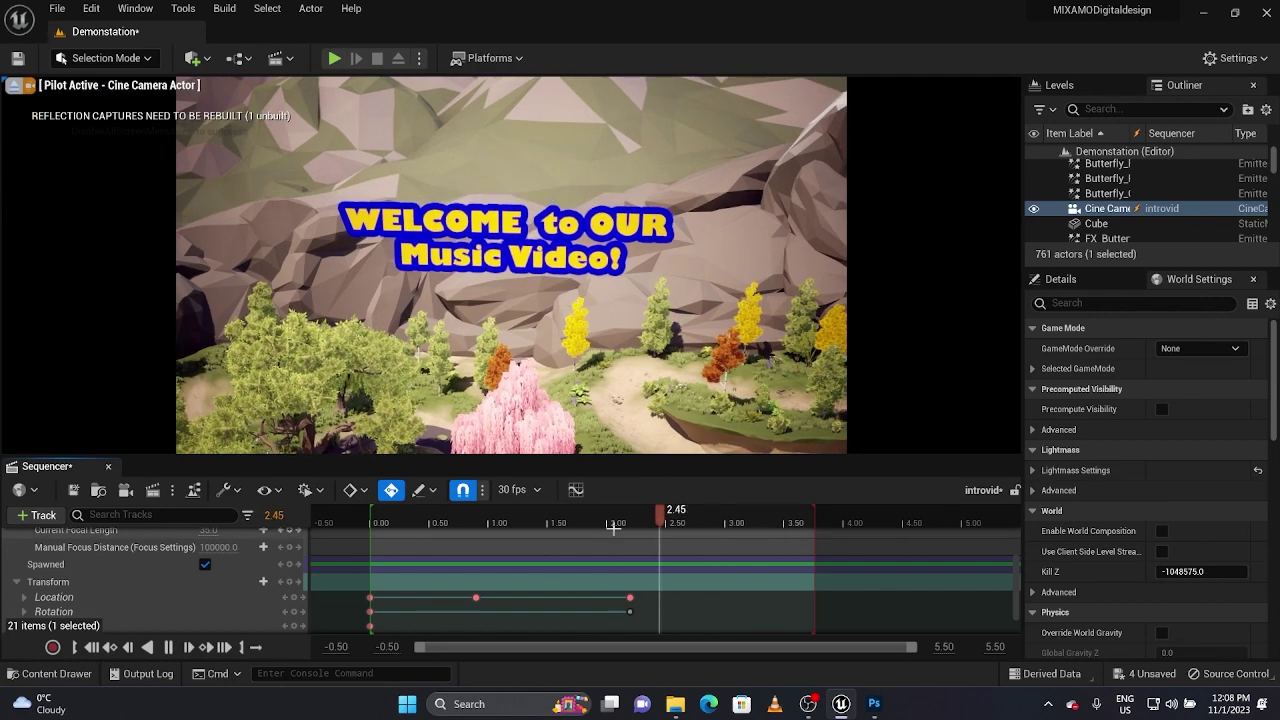
{"action": "key", "text": "space"}
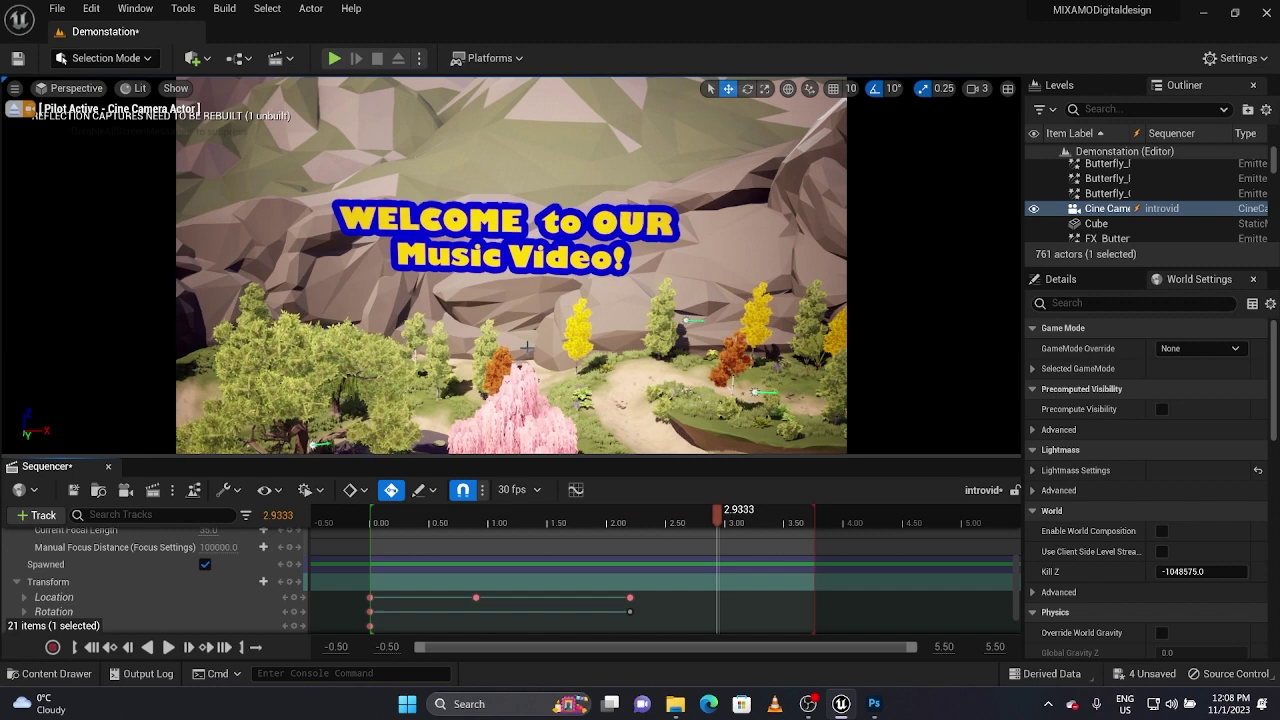
{"action": "scroll", "coordinate": [527, 348], "scroll_direction": "up", "scroll_amount": 2}
{"action": "scroll", "coordinate": [527, 348], "scroll_direction": "up", "scroll_amount": 3}
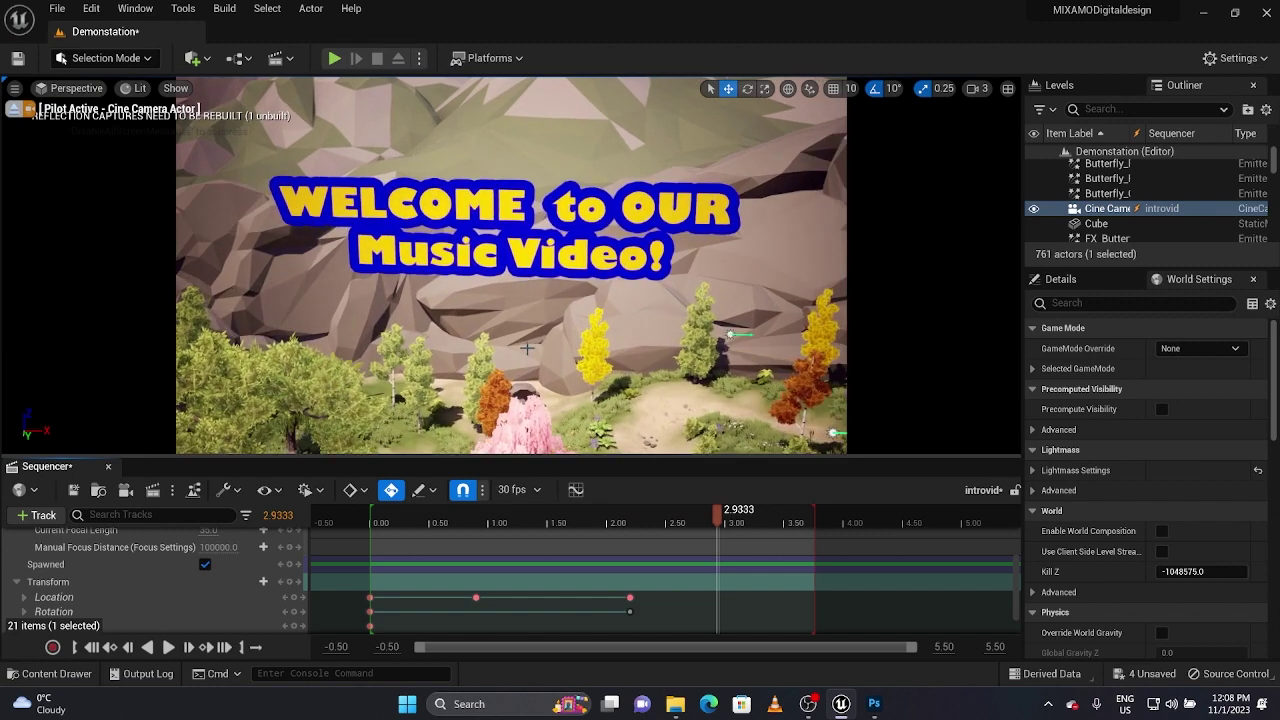
{"action": "left_click", "coordinate": [291, 597]}
Play the camera push from the start and save introvid
{"action": "left_click_drag", "start_coordinate": [645, 523], "coordinate": [381, 523]}
{"action": "key", "text": "space"}
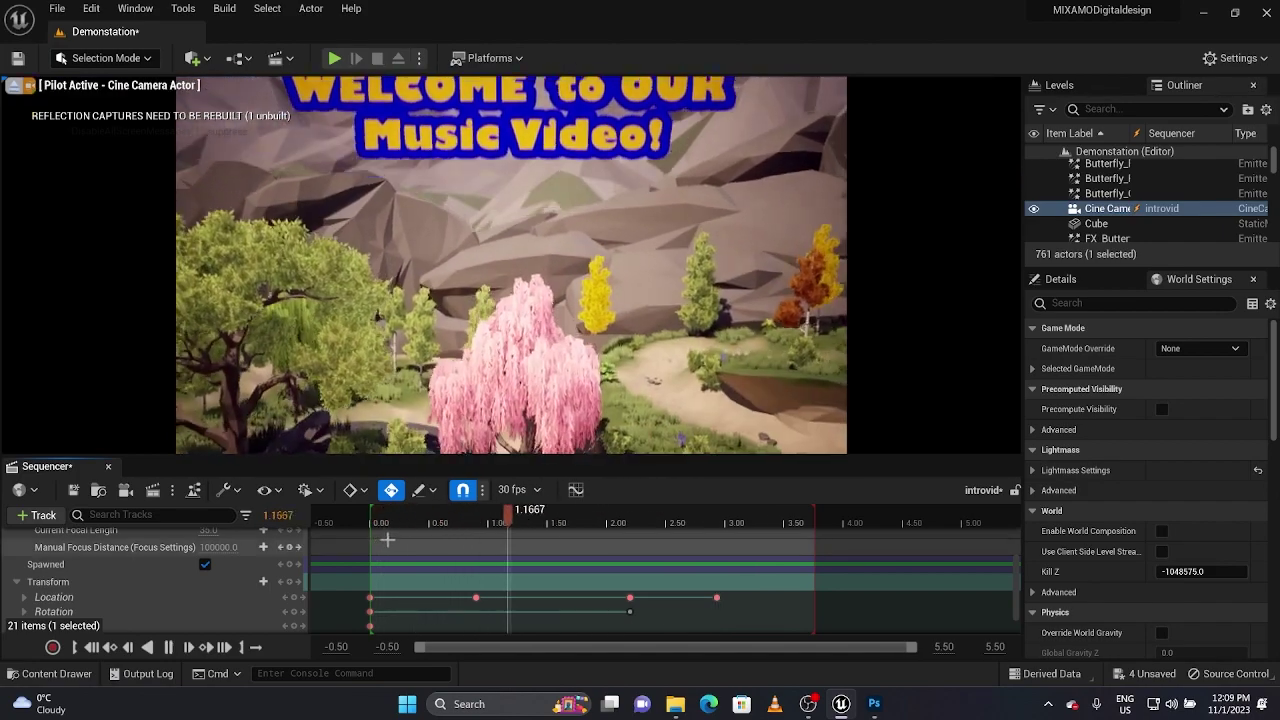
{"action": "key", "text": "space"}
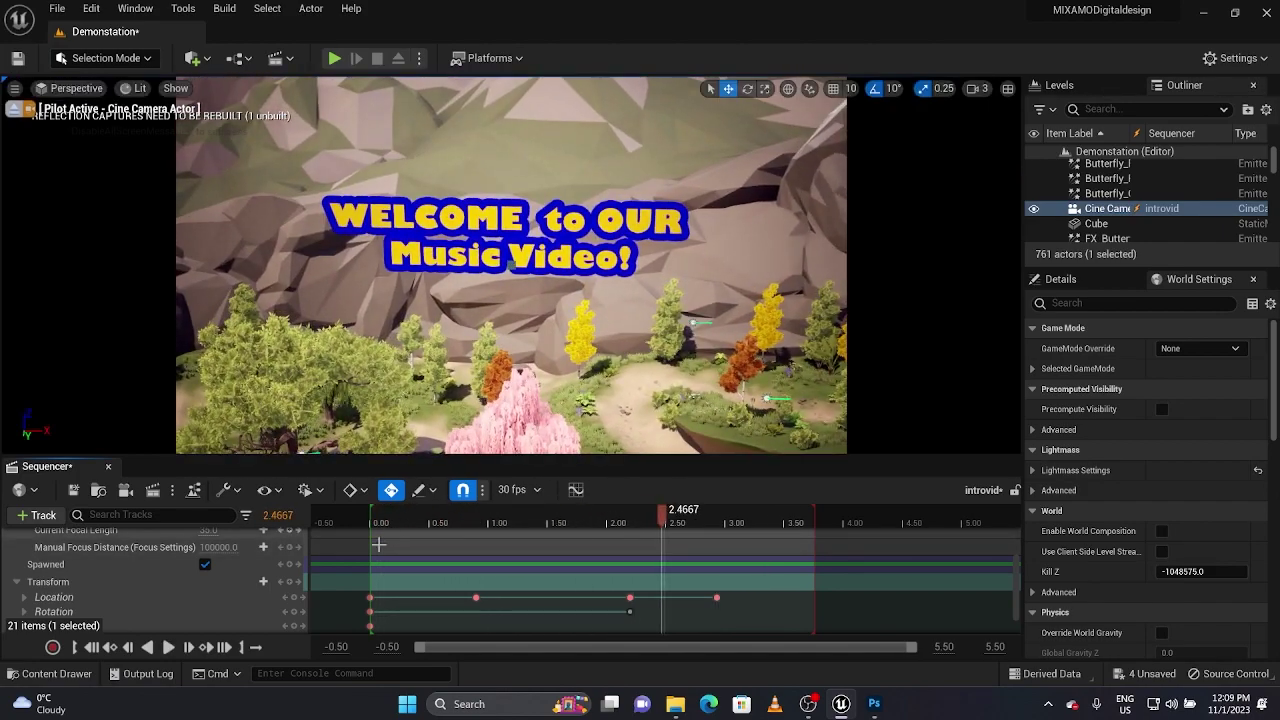
{"action": "left_click", "coordinate": [73, 490]}
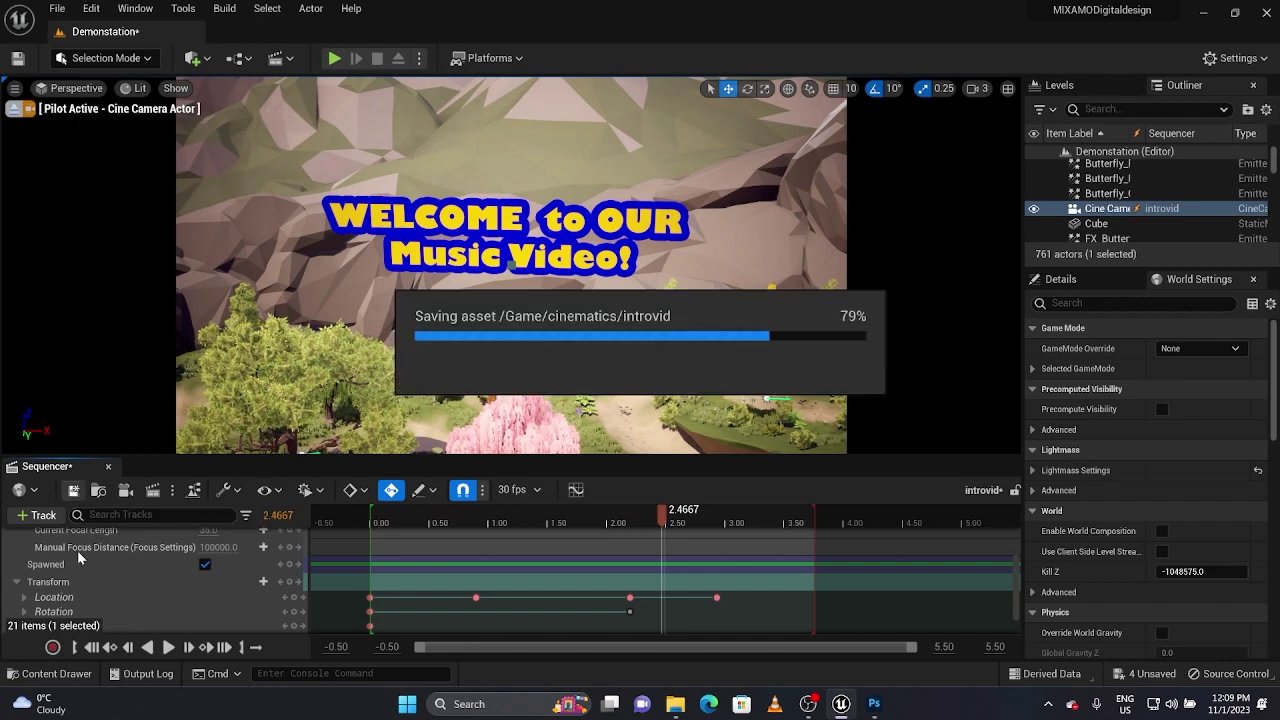
In the cinematics folder, add a new Level Sequence to be named master
{"action": "key", "text": "ctrl+space"}
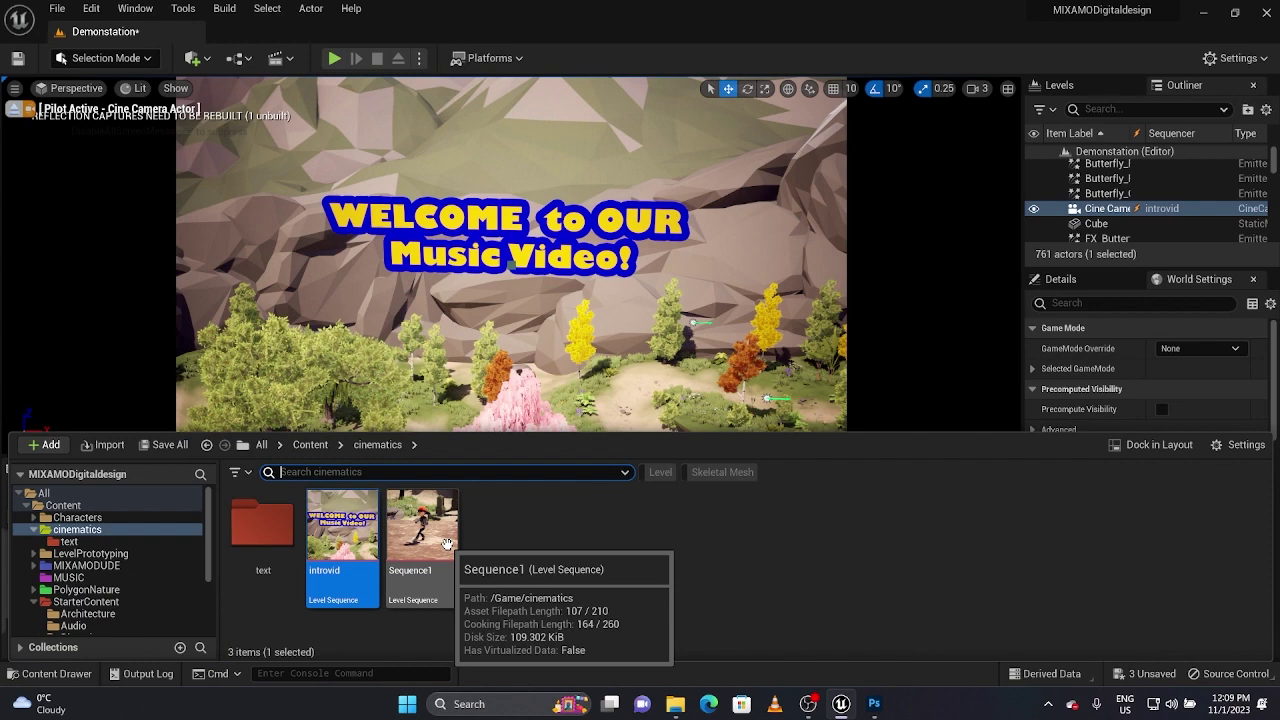
{"action": "right_click", "coordinate": [509, 549]}
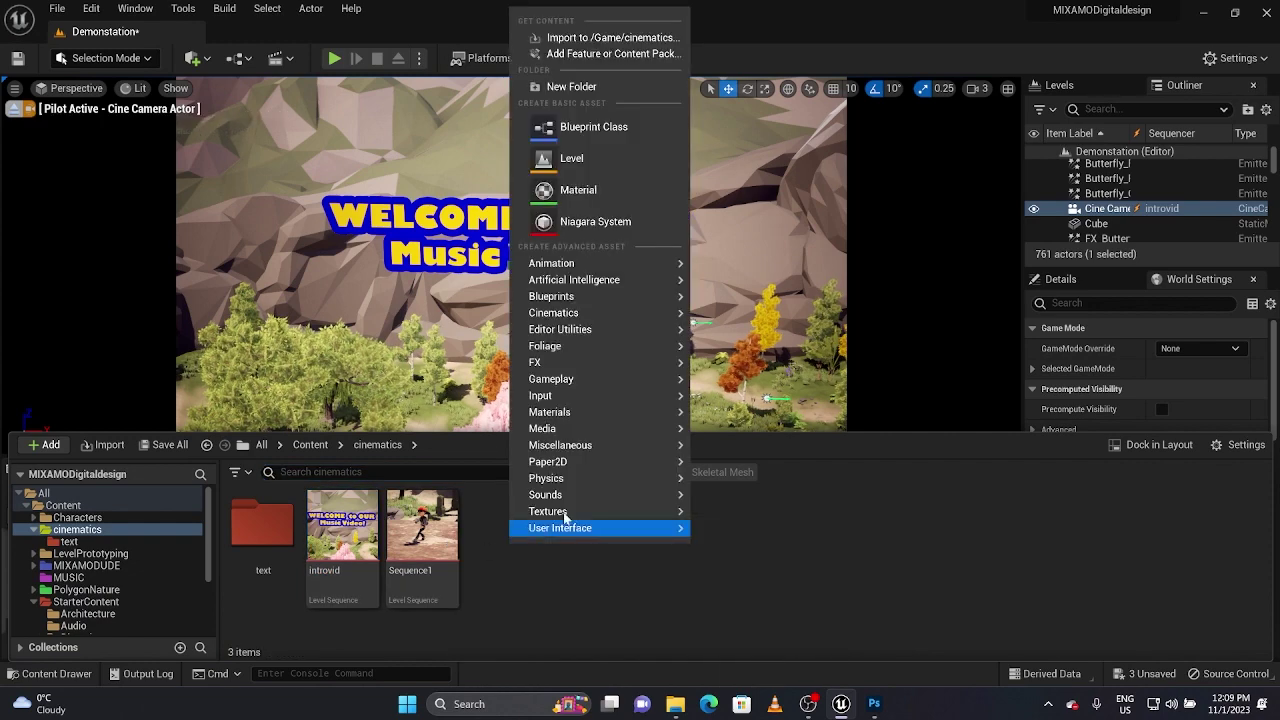
{"action": "mouse_move", "coordinate": [633, 436]}
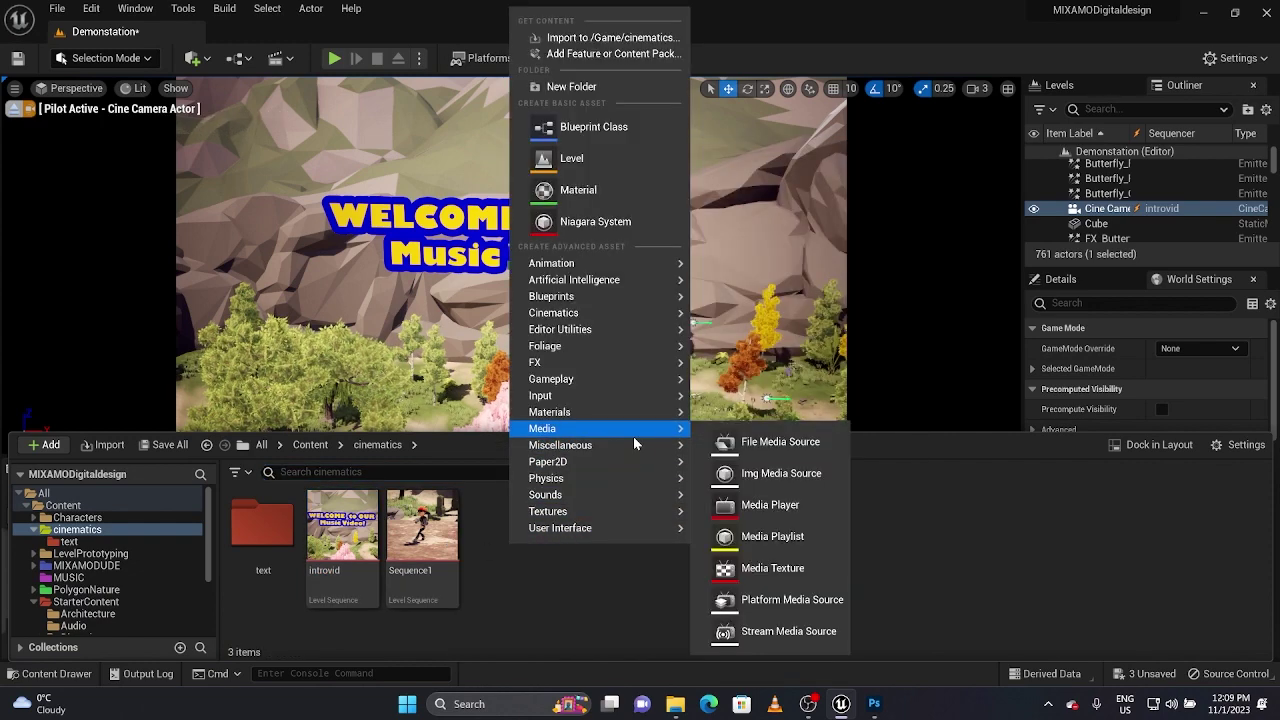
{"action": "mouse_move", "coordinate": [652, 314]}
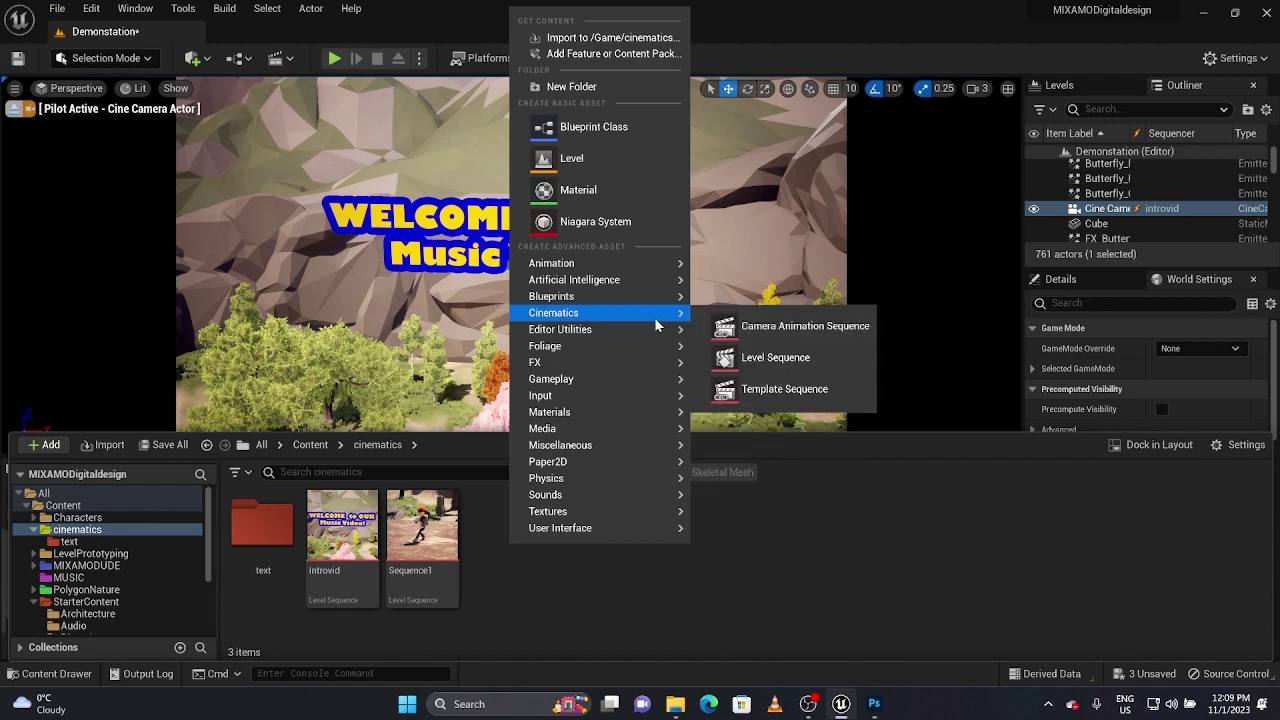
{"action": "left_click", "coordinate": [724, 359]}
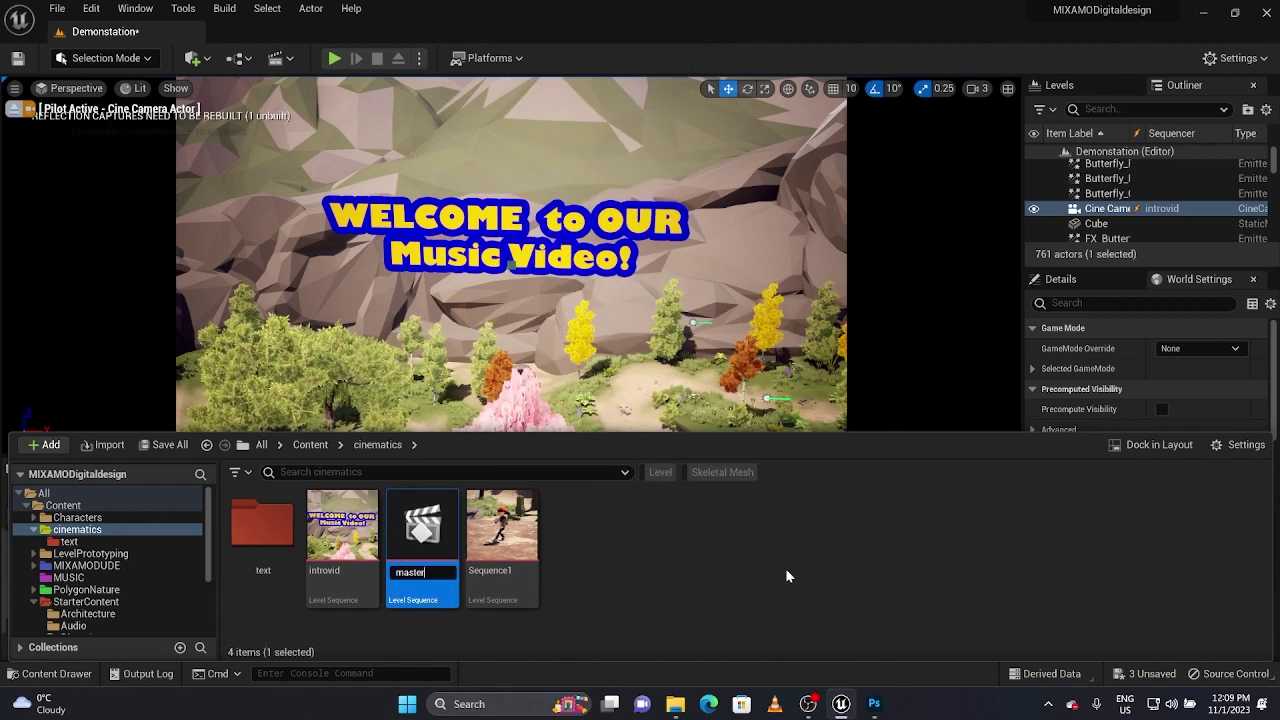
Open master, add a Shots track, and insert introvid as its first shot
{"action": "double_click", "coordinate": [421, 541]}
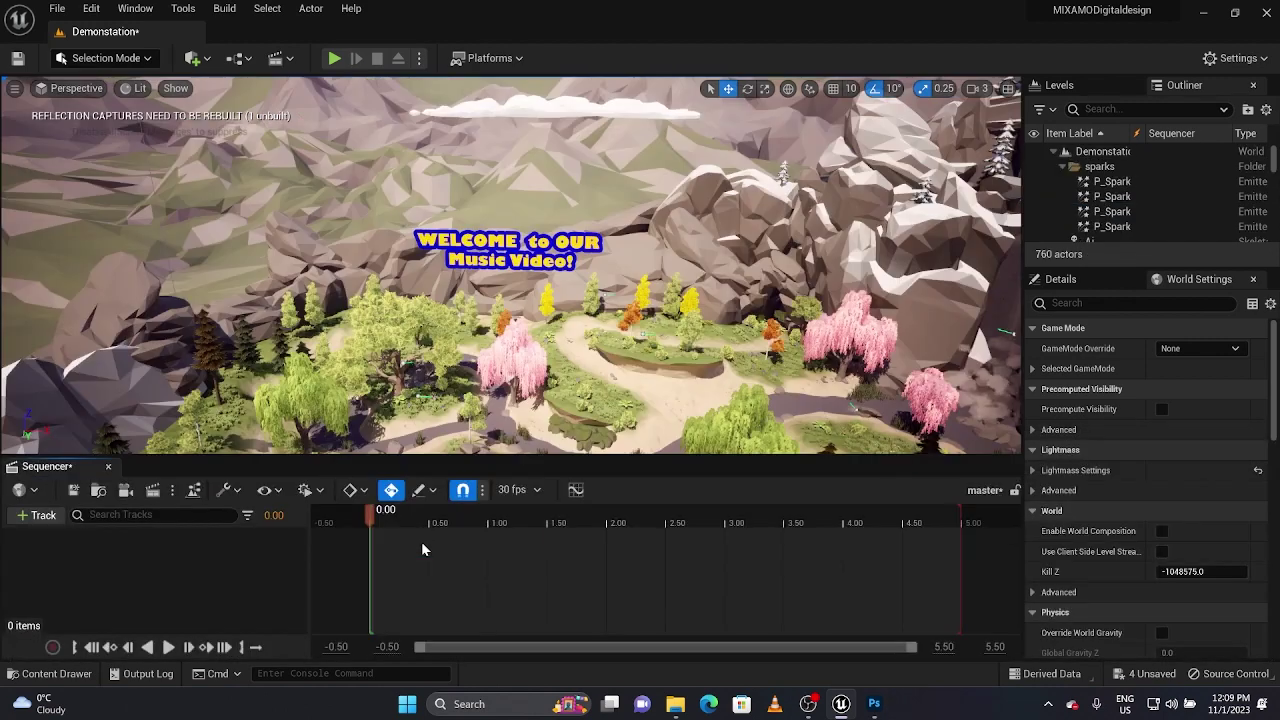
{"action": "left_click", "coordinate": [35, 515]}
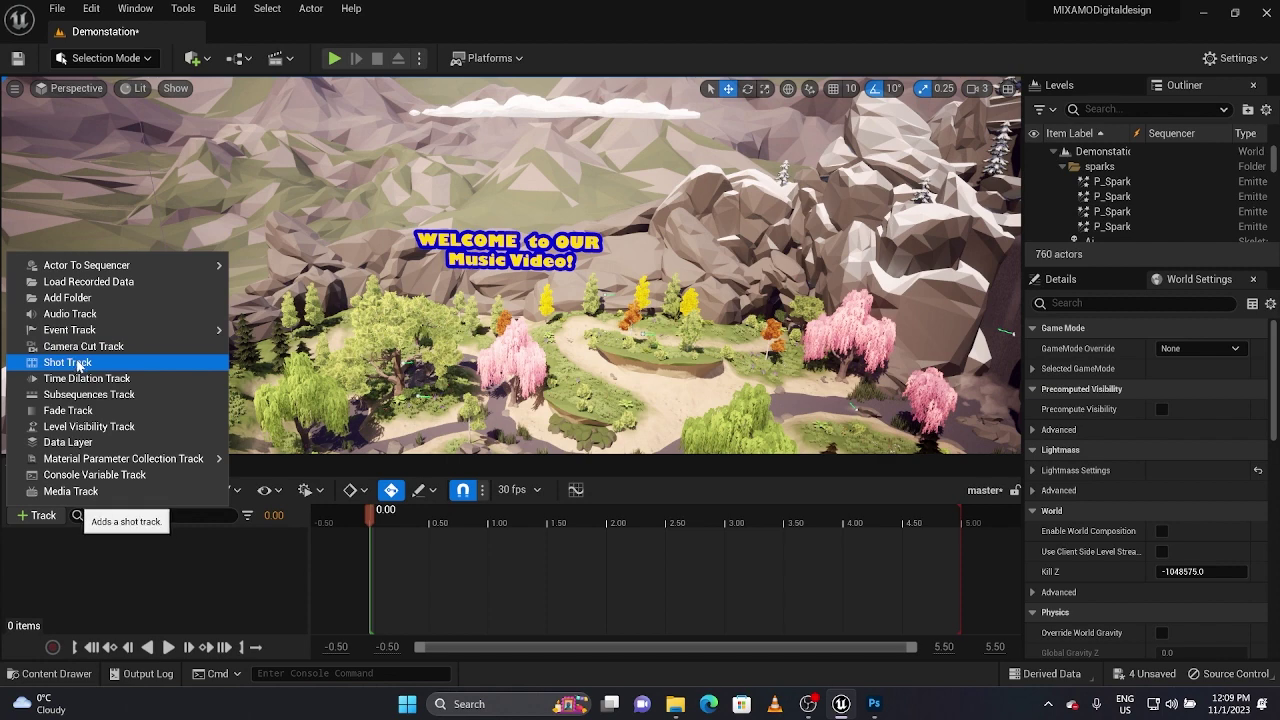
{"action": "left_click", "coordinate": [78, 364]}
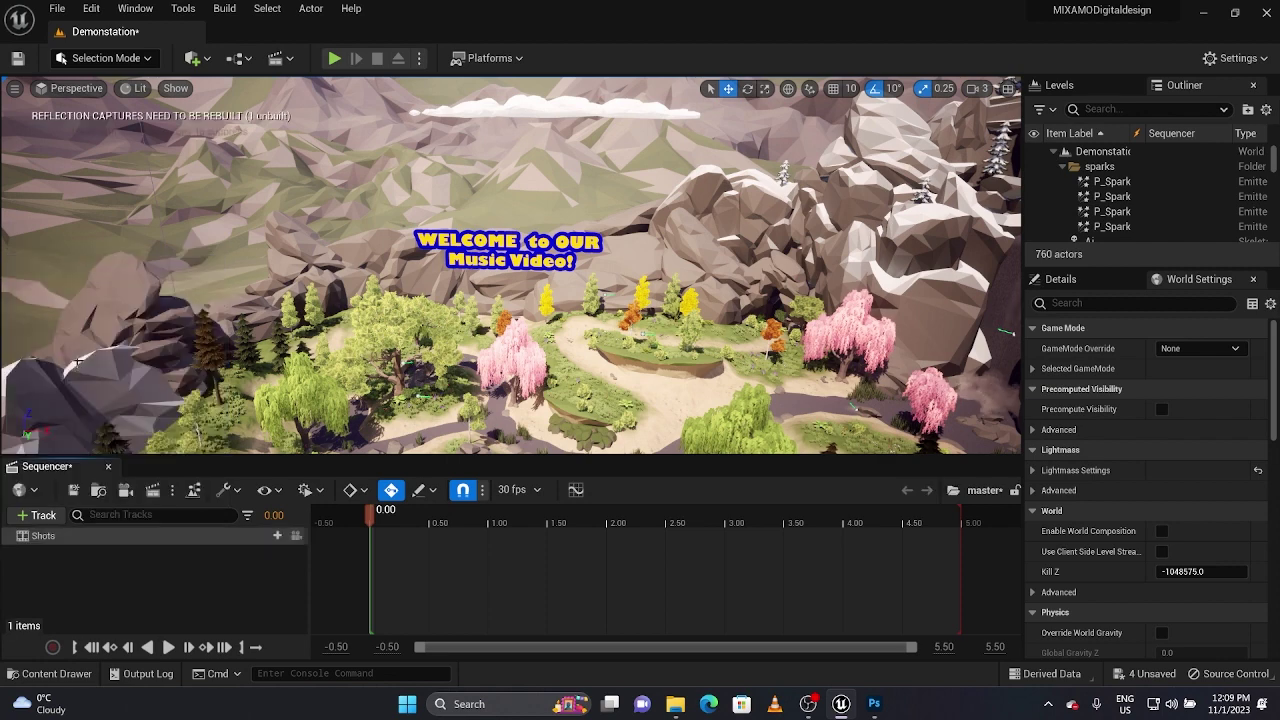
{"action": "left_click", "coordinate": [267, 539]}
{"action": "left_click", "coordinate": [323, 345]}
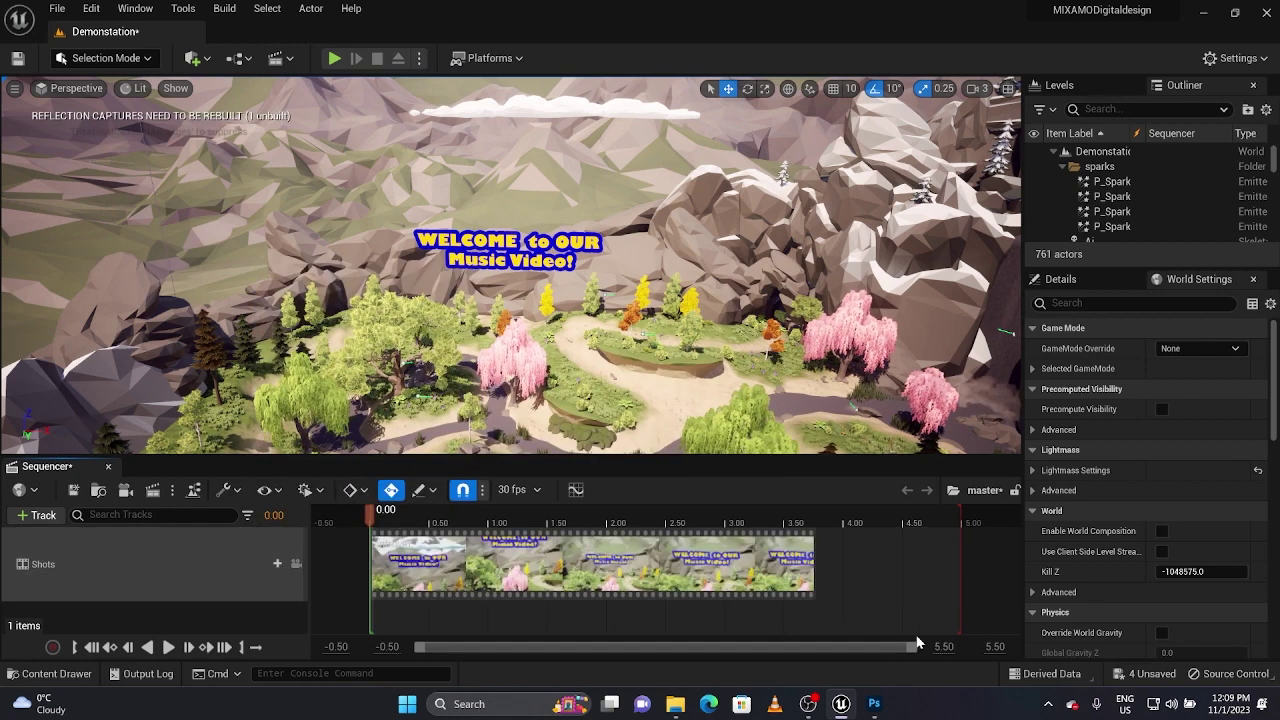
Set the view range end to 40 and stretch the playback range to about 38 seconds
{"action": "left_click", "coordinate": [946, 647]}
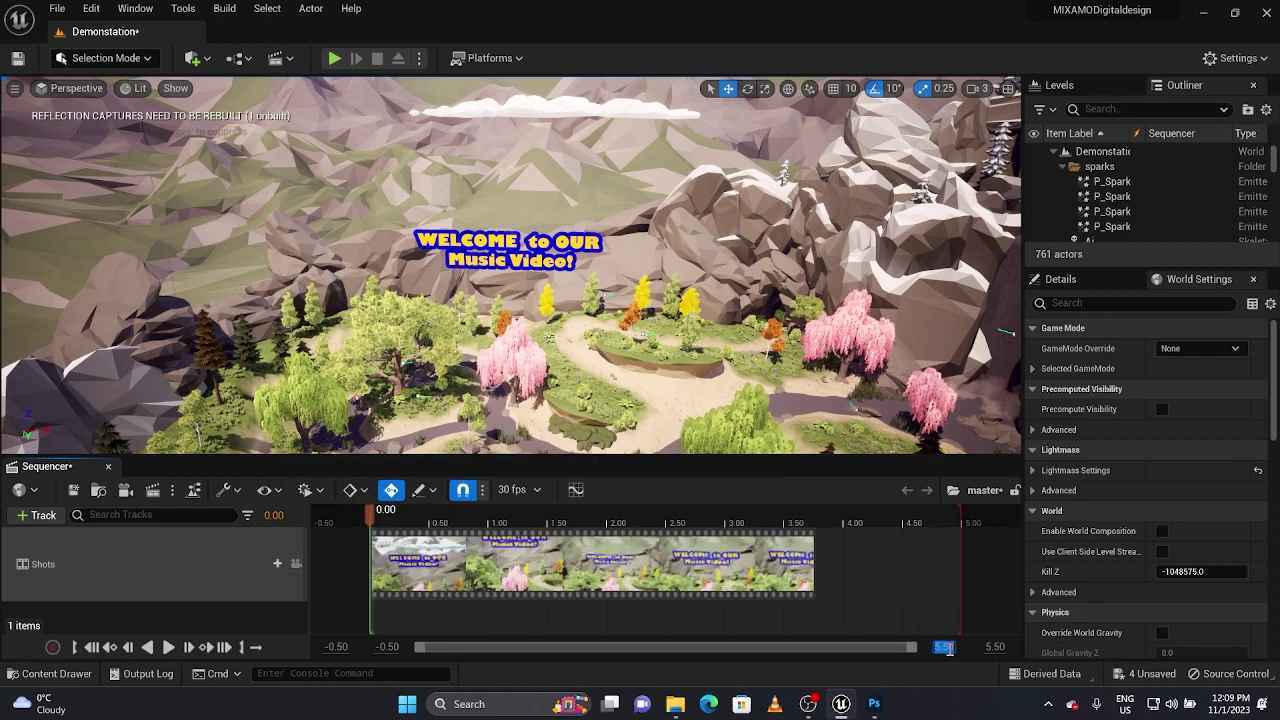
{"action": "key", "text": "Tab"}
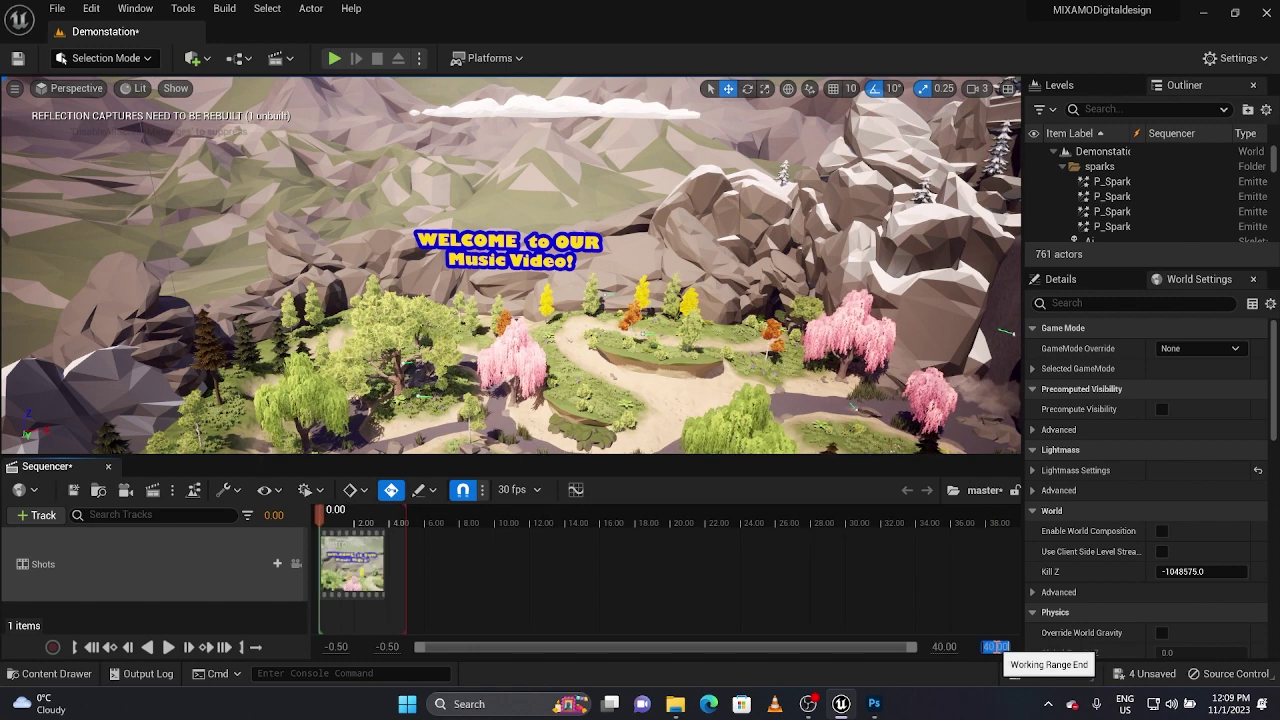
{"action": "left_click_drag", "start_coordinate": [406, 517], "coordinate": [1000, 523]}
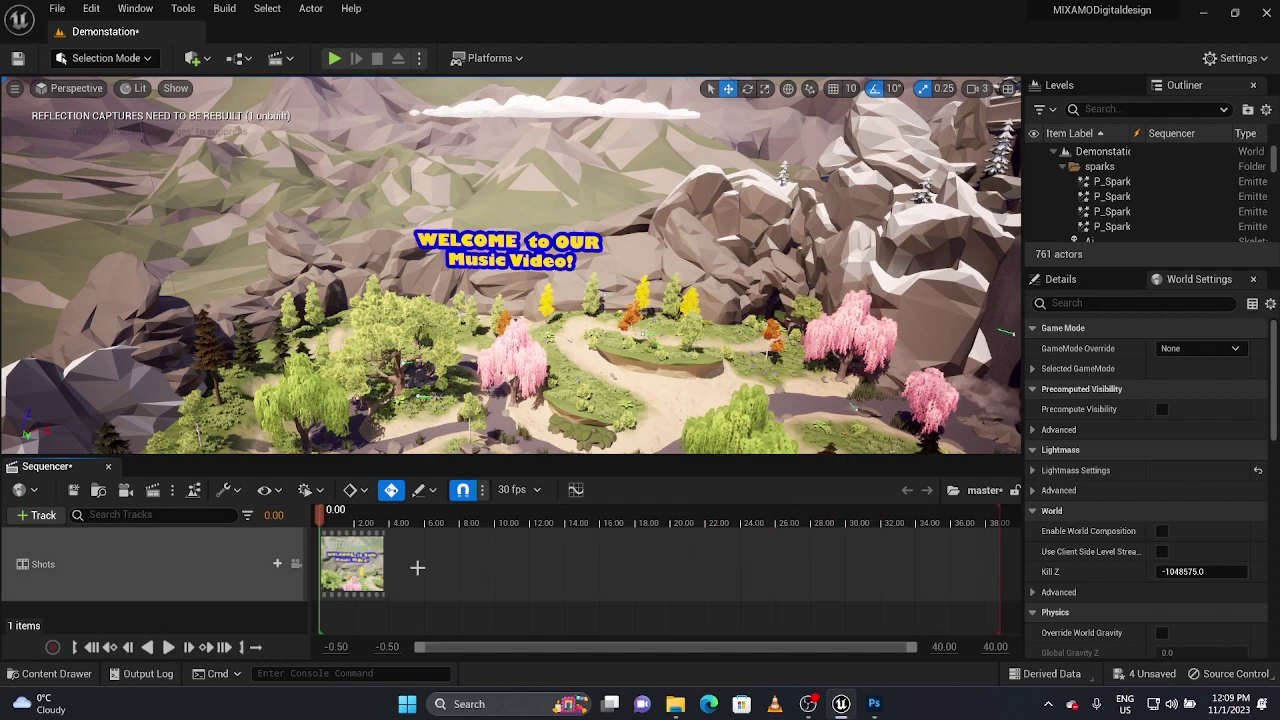
Insert Sequence1 as the character shot following the intro shot
{"action": "left_click", "coordinate": [270, 563]}
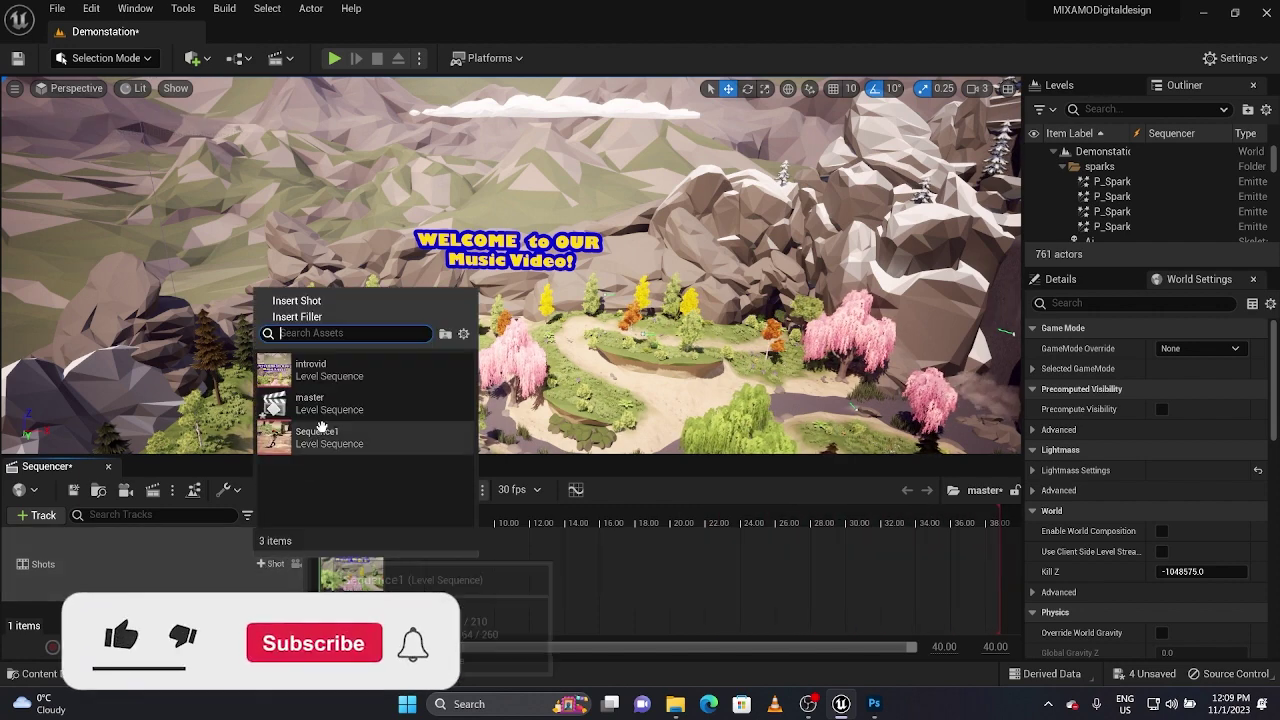
{"action": "left_click", "coordinate": [318, 437]}
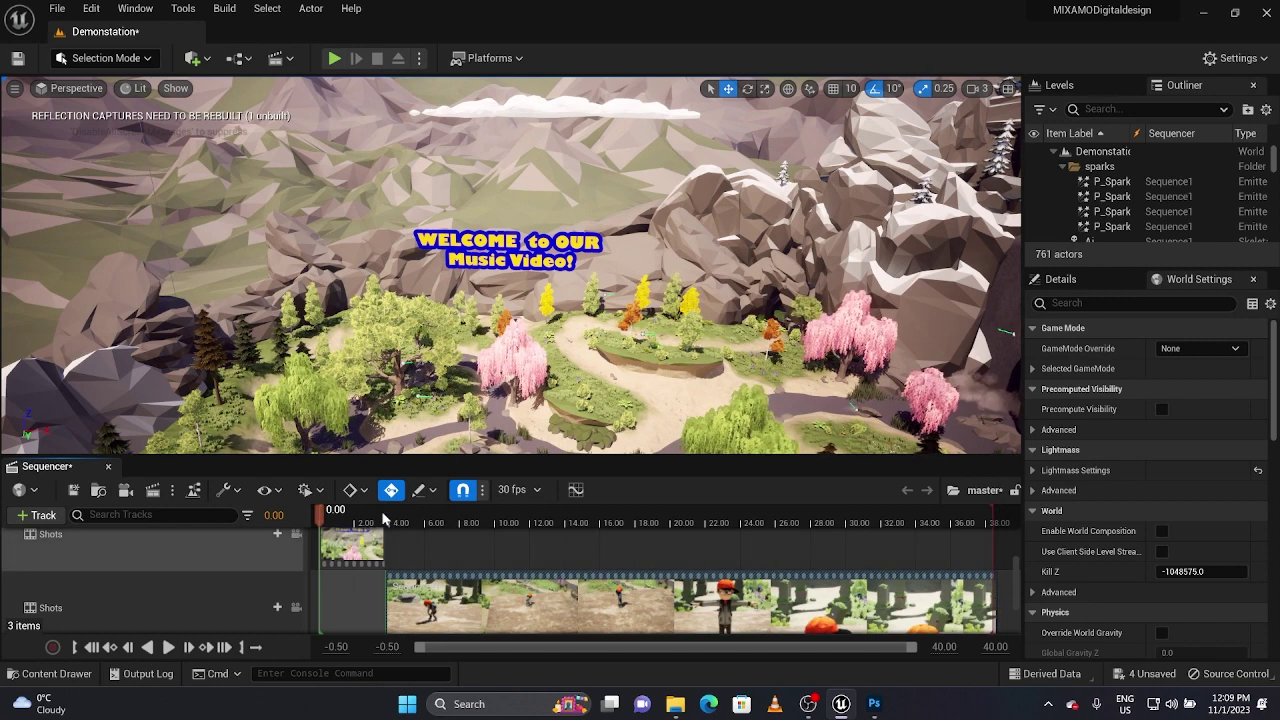
{"action": "scroll", "coordinate": [289, 565], "scroll_direction": "up", "scroll_amount": 1}
Lock the view to camera cuts, play to 3.80 s, then scrub back to the start
{"action": "left_click", "coordinate": [296, 538]}
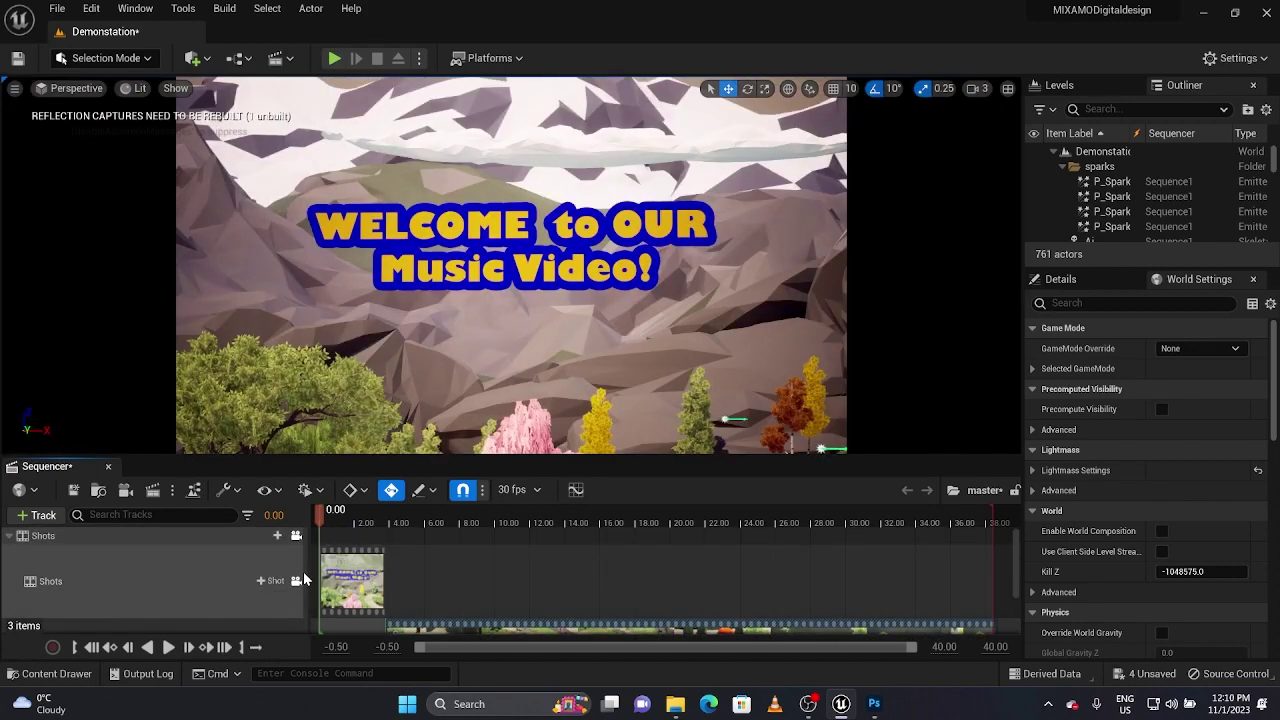
{"action": "key", "text": "space"}
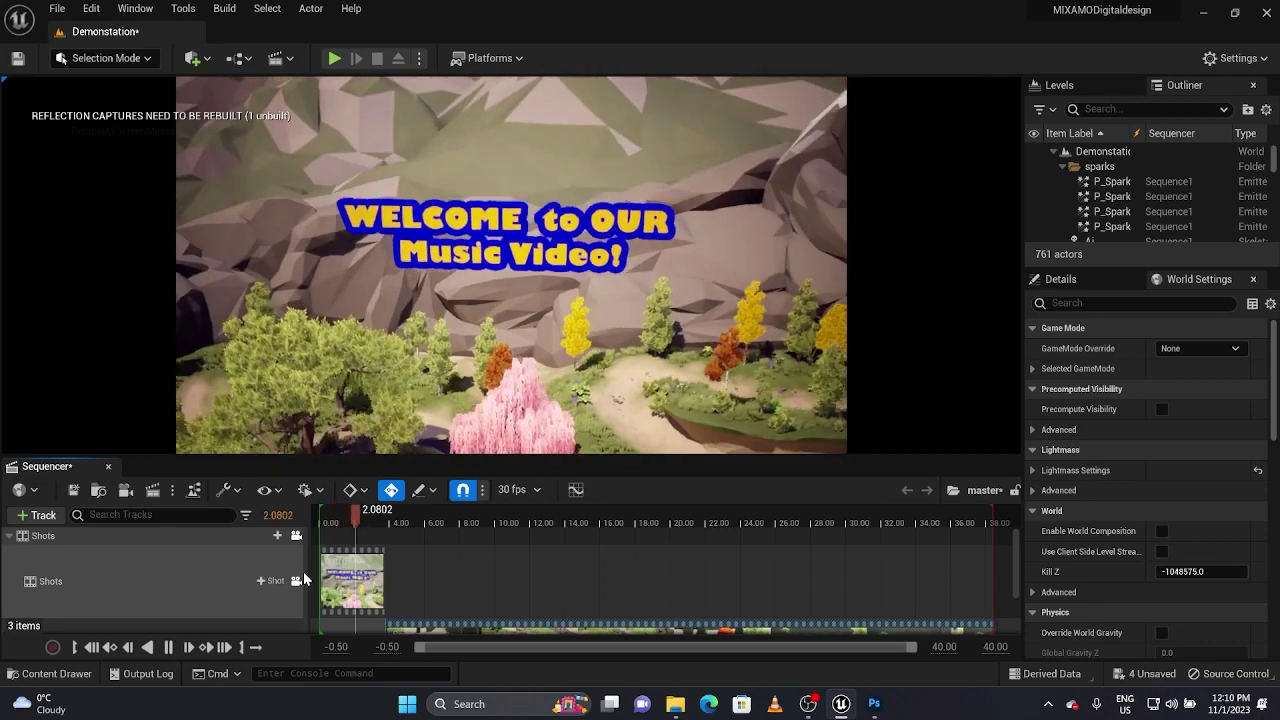
{"action": "left_click", "coordinate": [390, 517]}
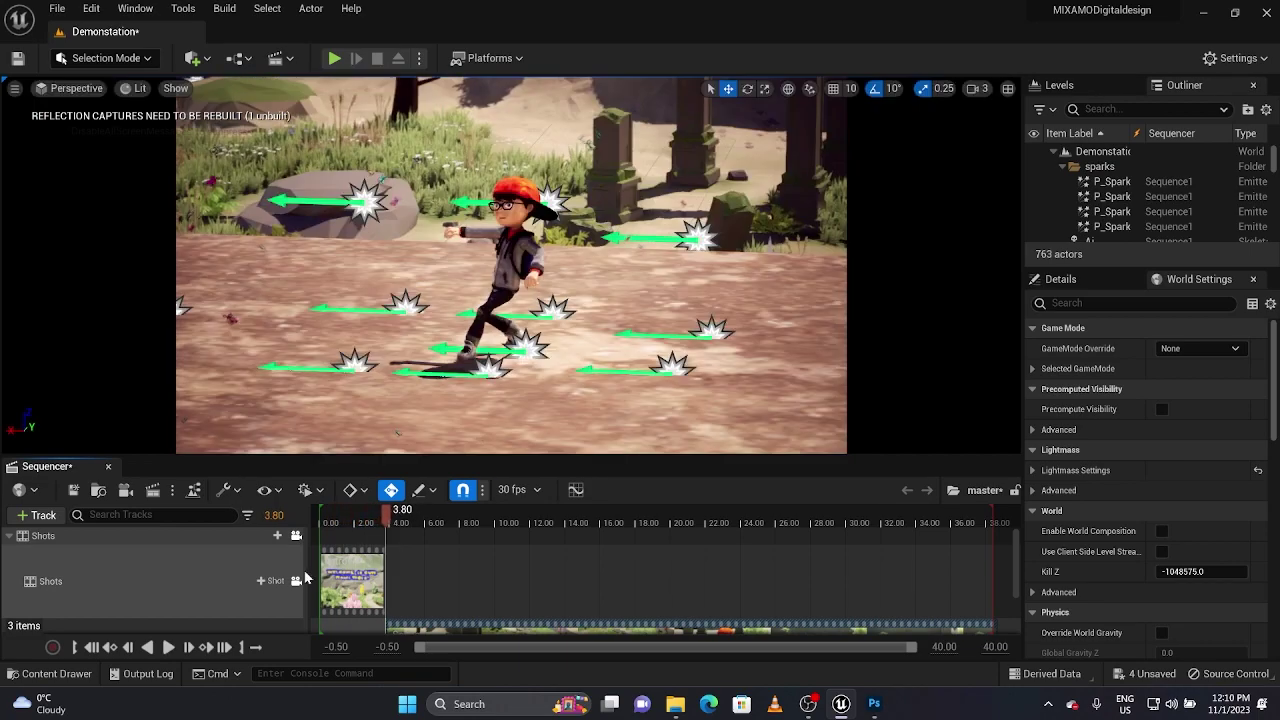
{"action": "left_click_drag", "start_coordinate": [390, 517], "coordinate": [337, 517]}
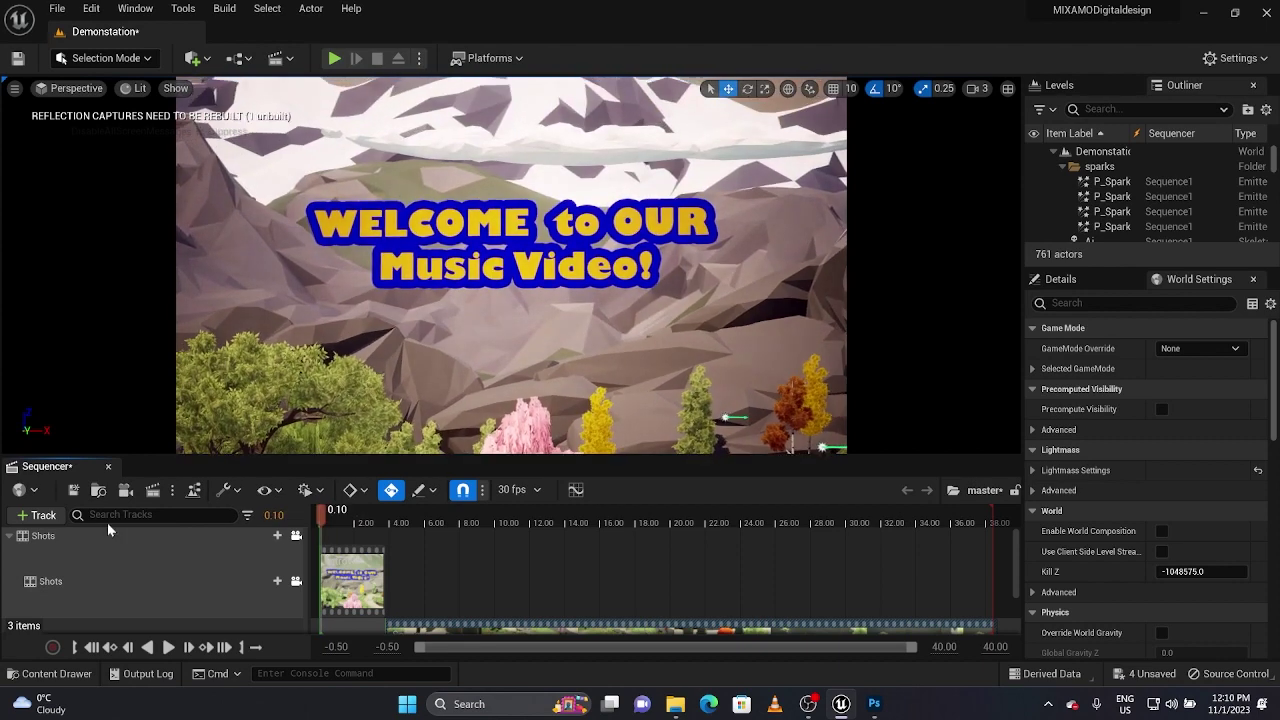
Add an Audio track to the master sequence and place the Explosion01 sound at its start
{"action": "left_click", "coordinate": [36, 515]}
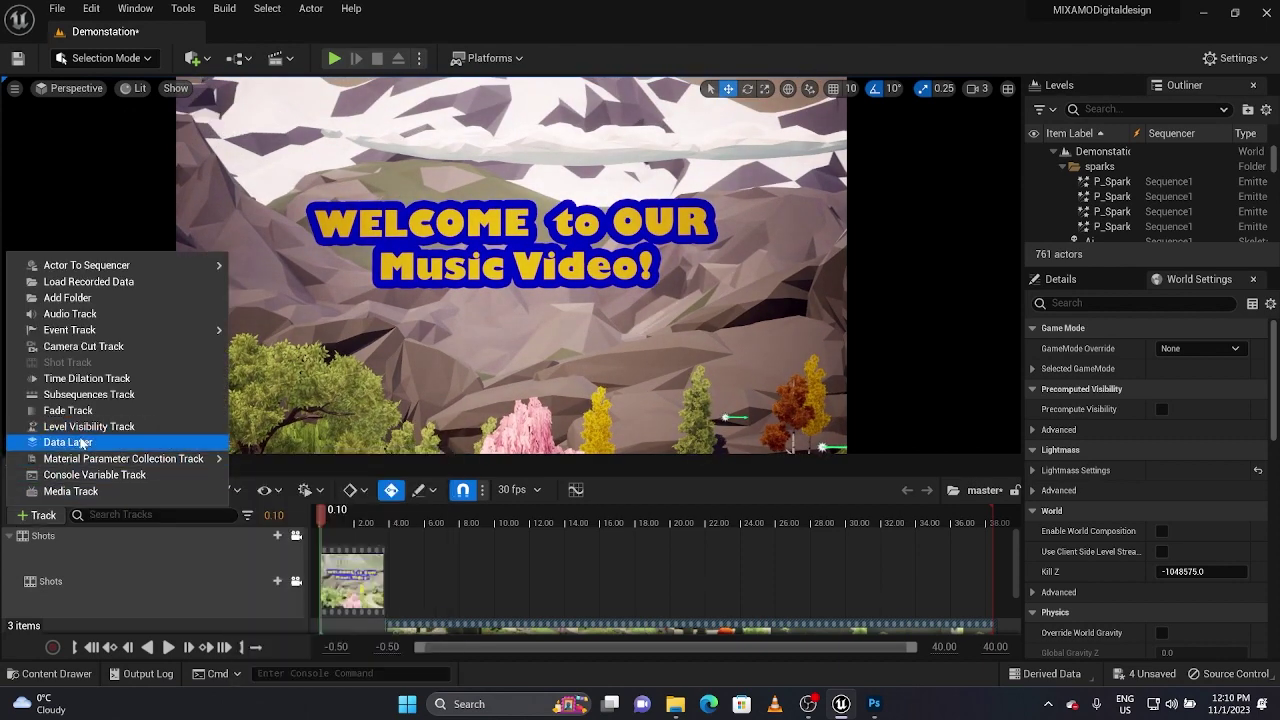
{"action": "left_click", "coordinate": [99, 315]}
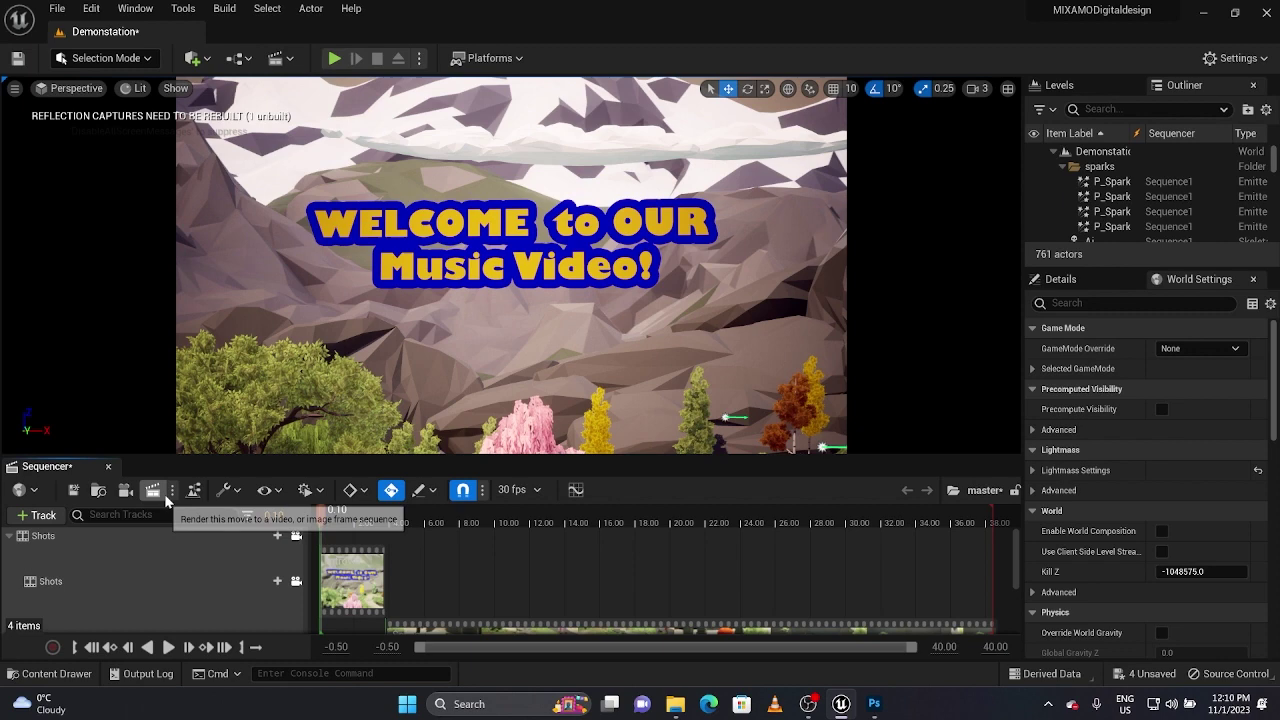
{"action": "left_click", "coordinate": [276, 603]}
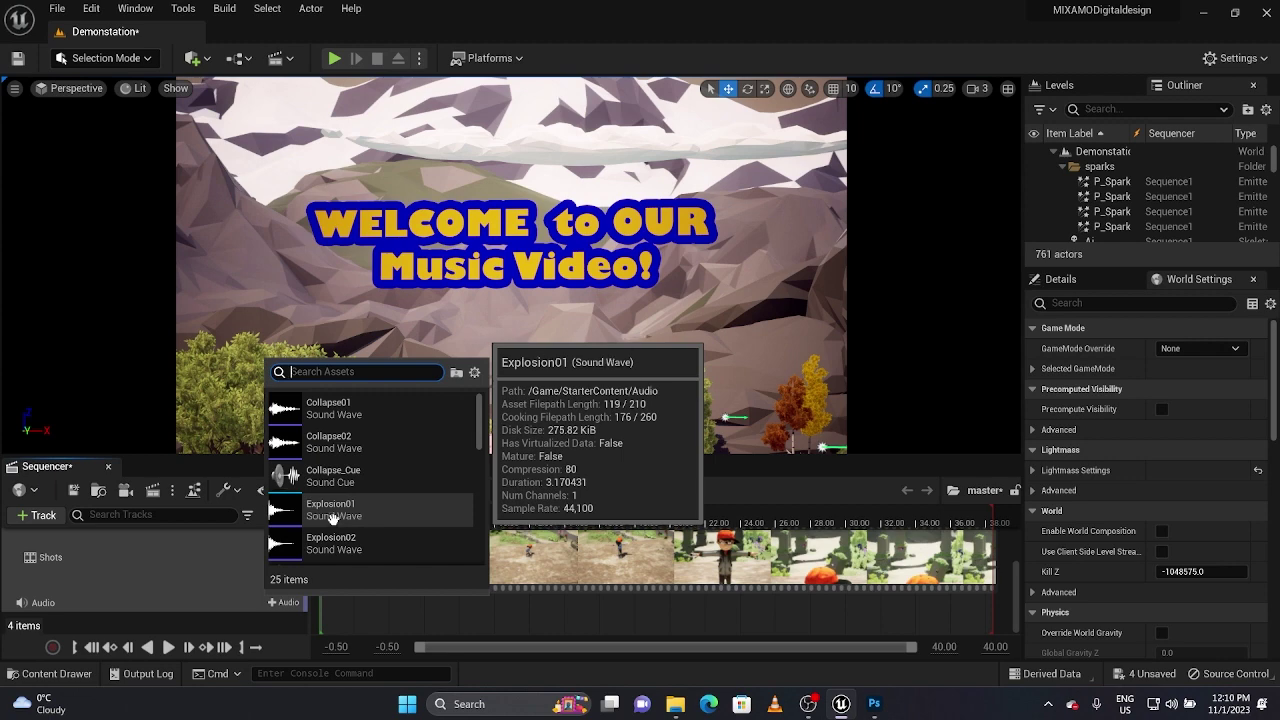
{"action": "scroll", "coordinate": [348, 445], "scroll_direction": "down", "scroll_amount": 3}
{"action": "scroll", "coordinate": [350, 470], "scroll_direction": "down", "scroll_amount": 4}
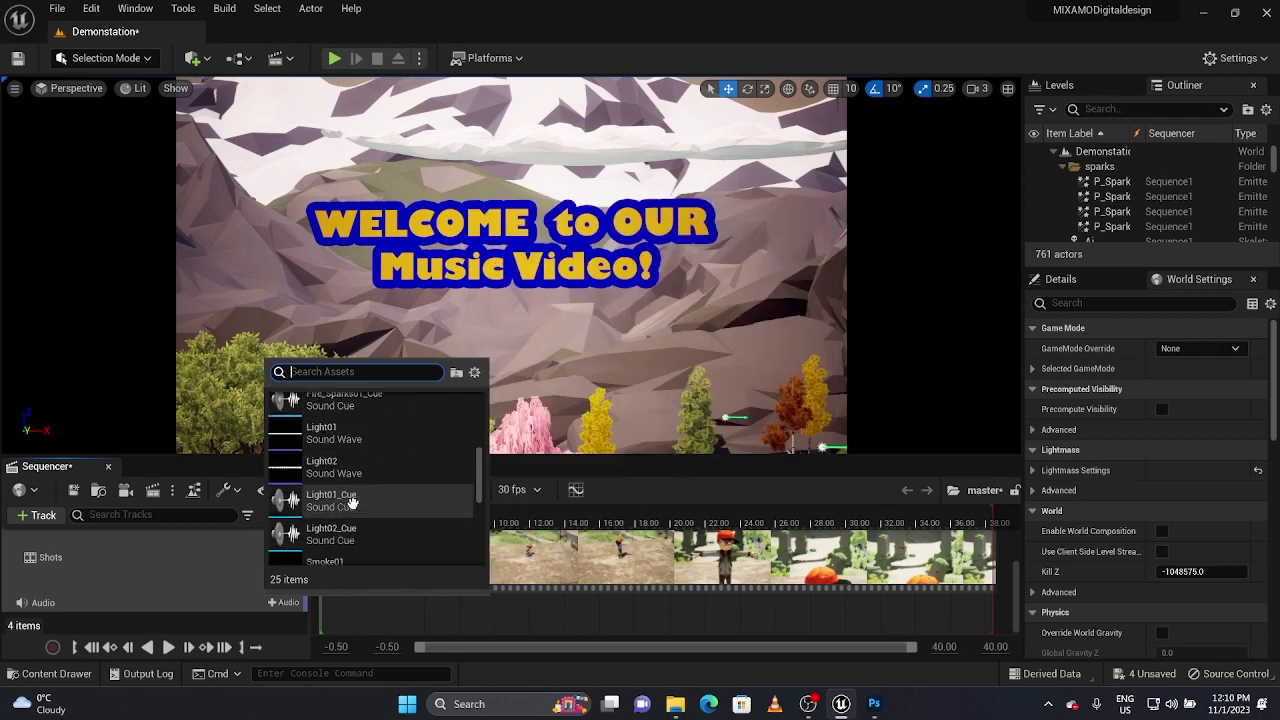
{"action": "scroll", "coordinate": [352, 504], "scroll_direction": "down", "scroll_amount": 8}
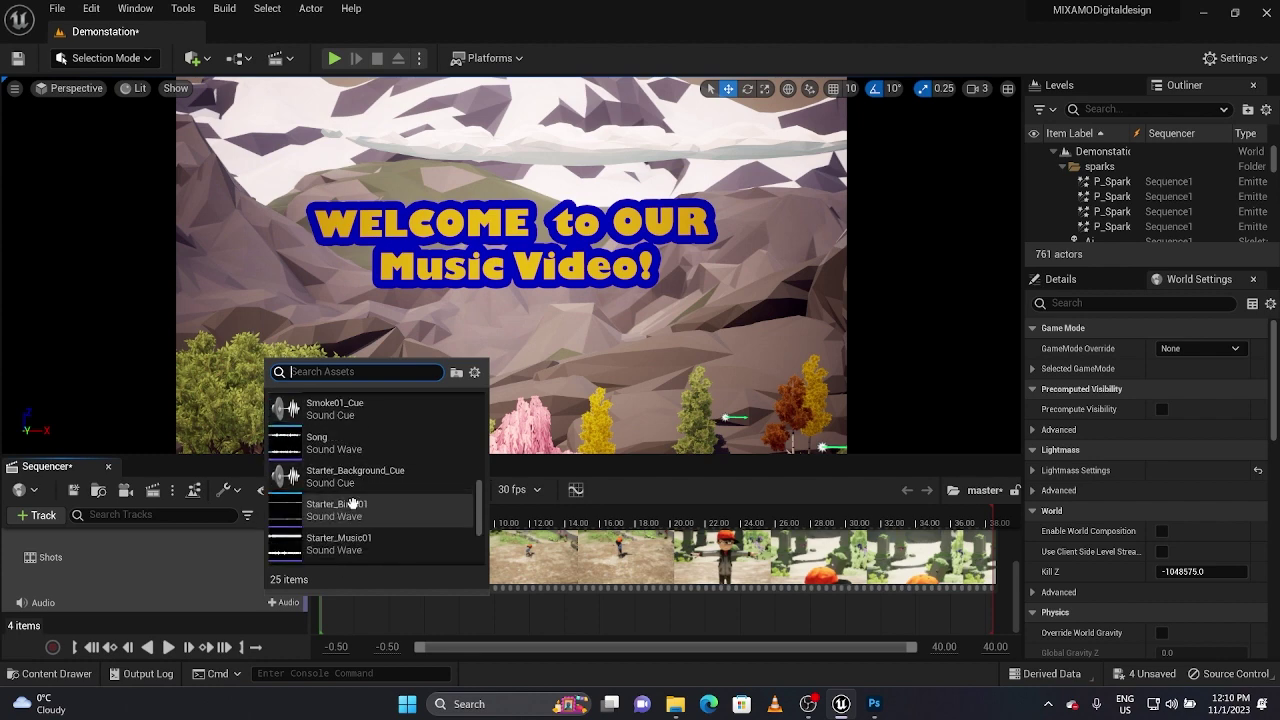
{"action": "mouse_move", "coordinate": [336, 457]}
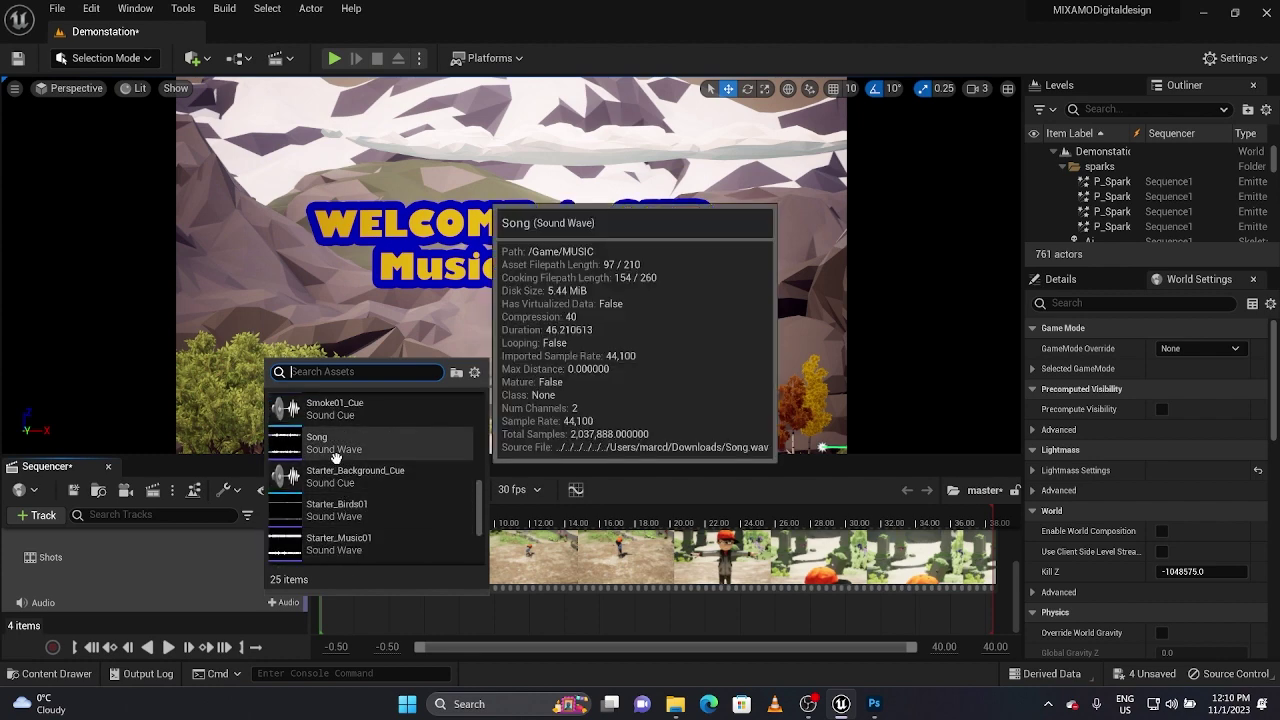
{"action": "scroll", "coordinate": [345, 500], "scroll_direction": "down", "scroll_amount": 4}
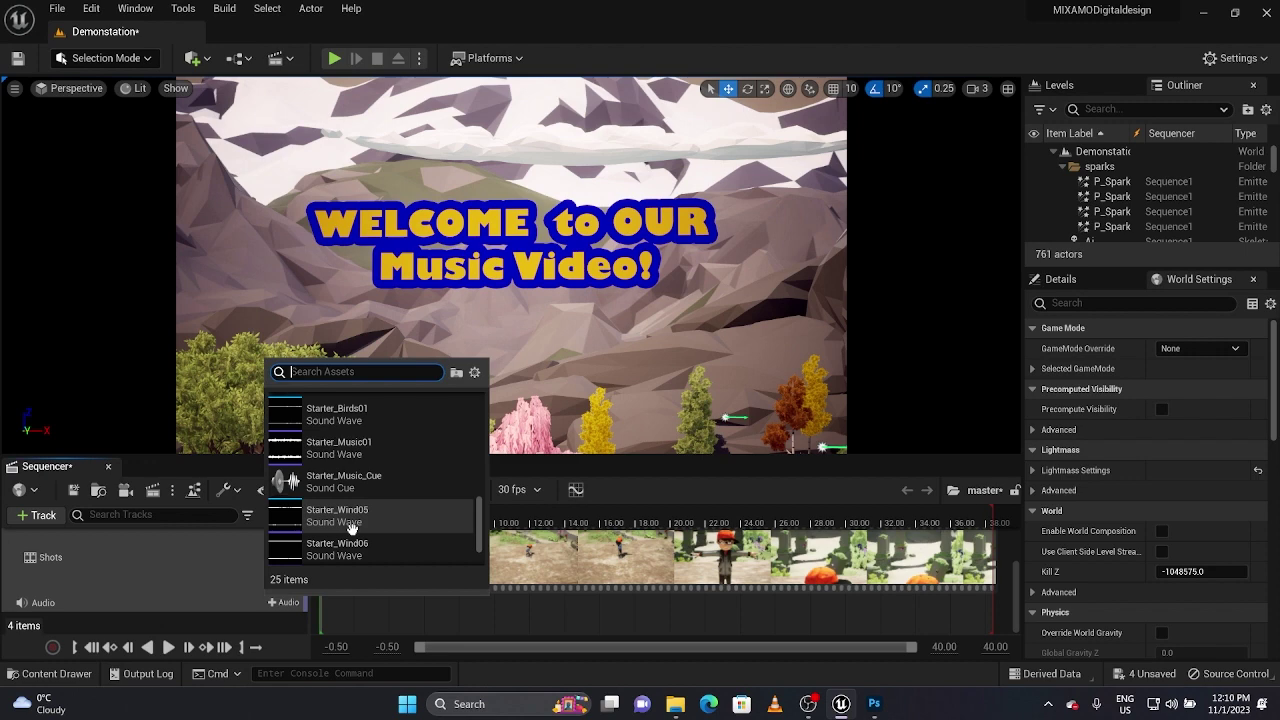
{"action": "scroll", "coordinate": [352, 528], "scroll_direction": "up", "scroll_amount": 18}
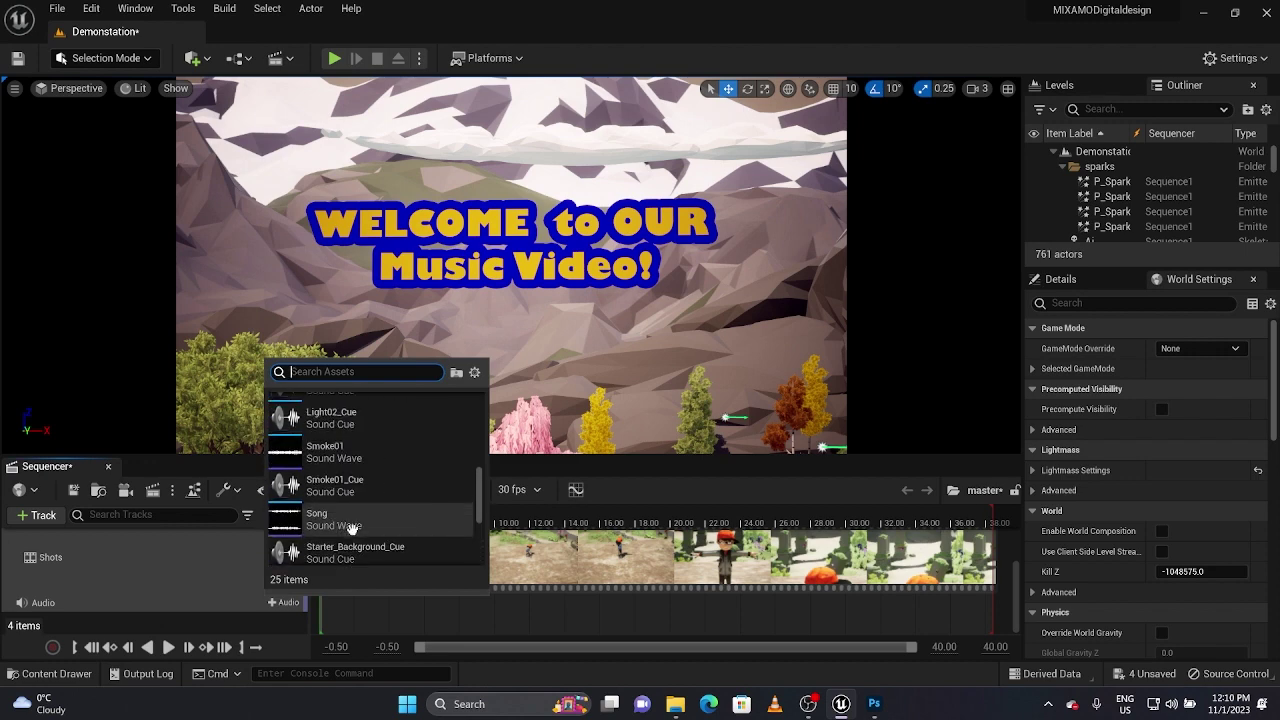
{"action": "scroll", "coordinate": [352, 528], "scroll_direction": "up", "scroll_amount": 3}
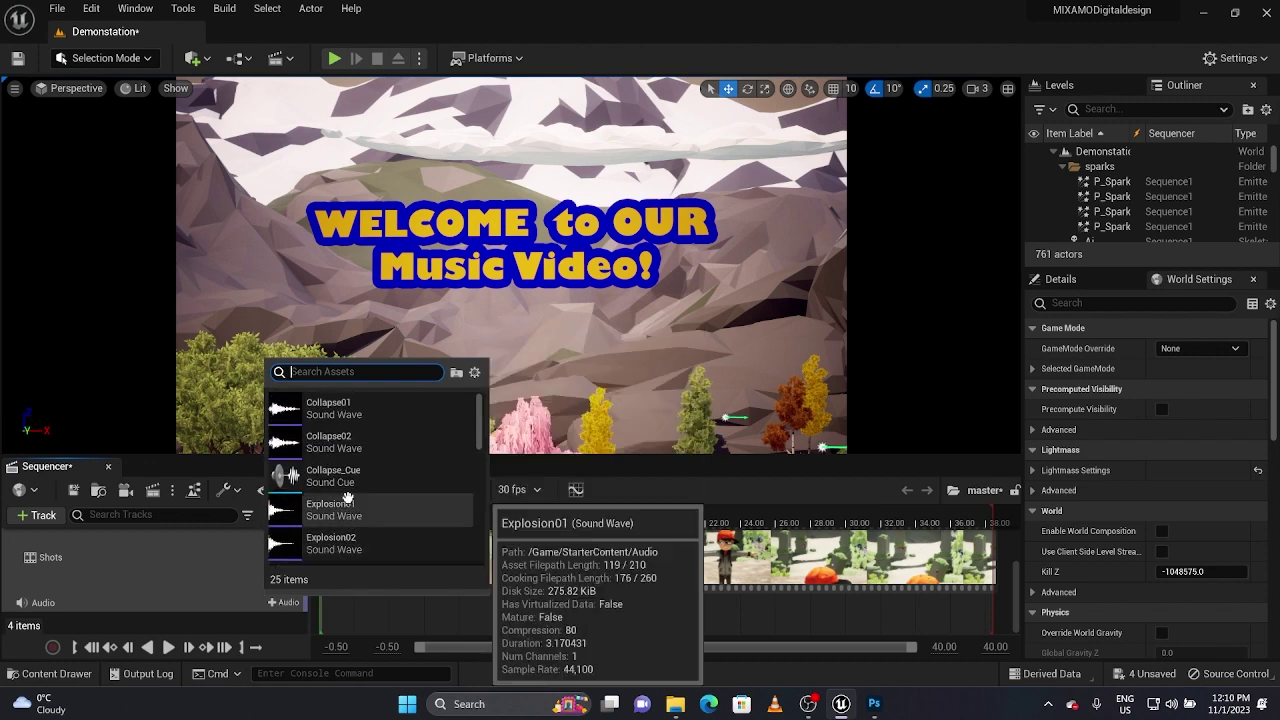
{"action": "left_click", "coordinate": [360, 530]}
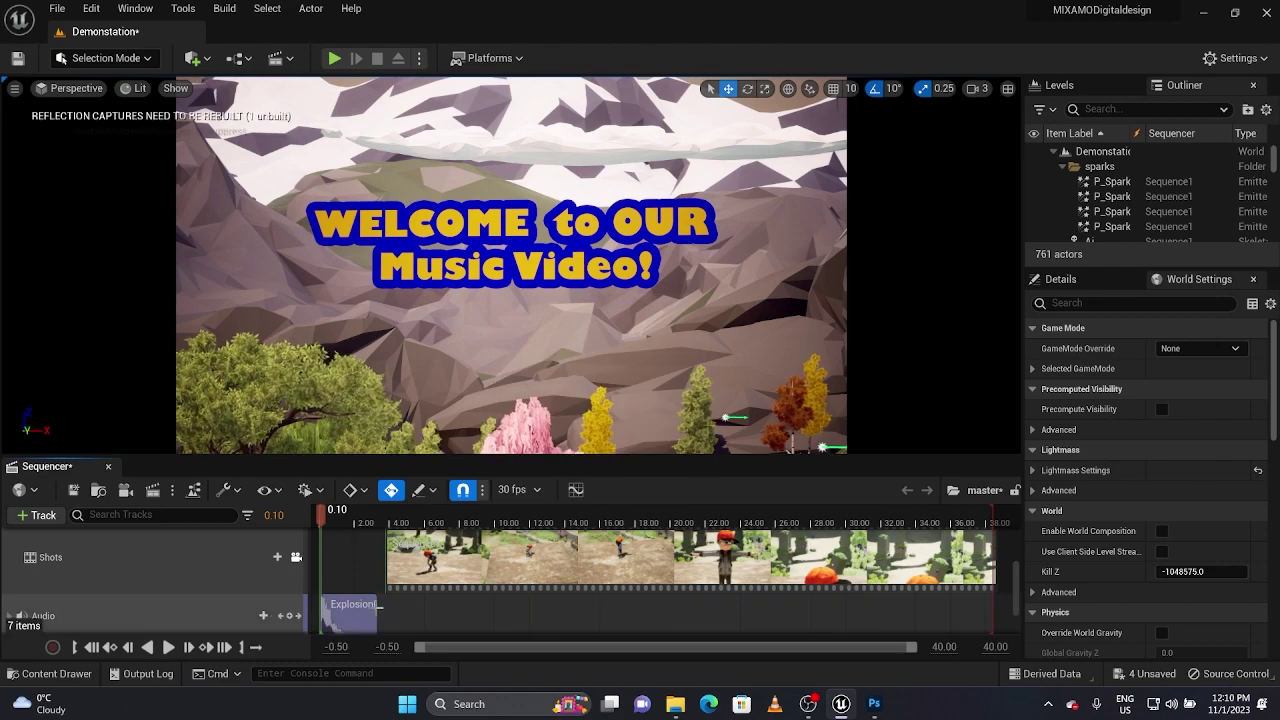
{"action": "key", "text": "space"}
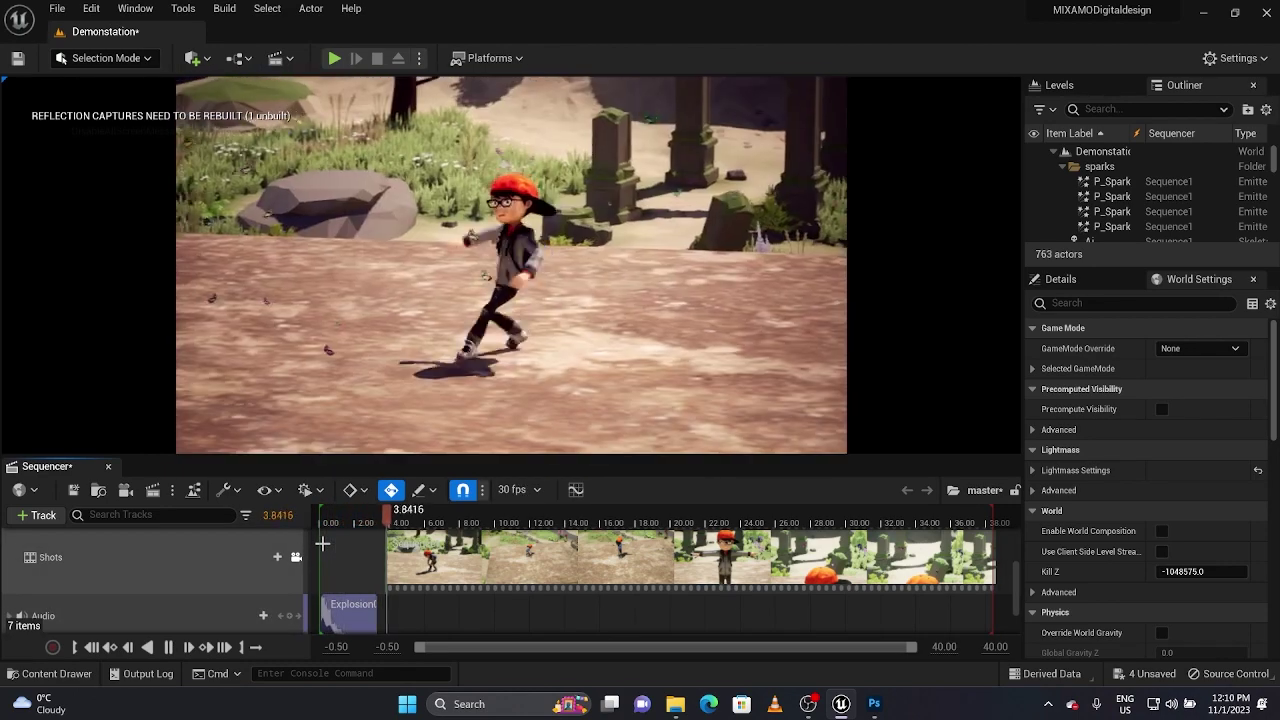
{"action": "key", "text": "space"}
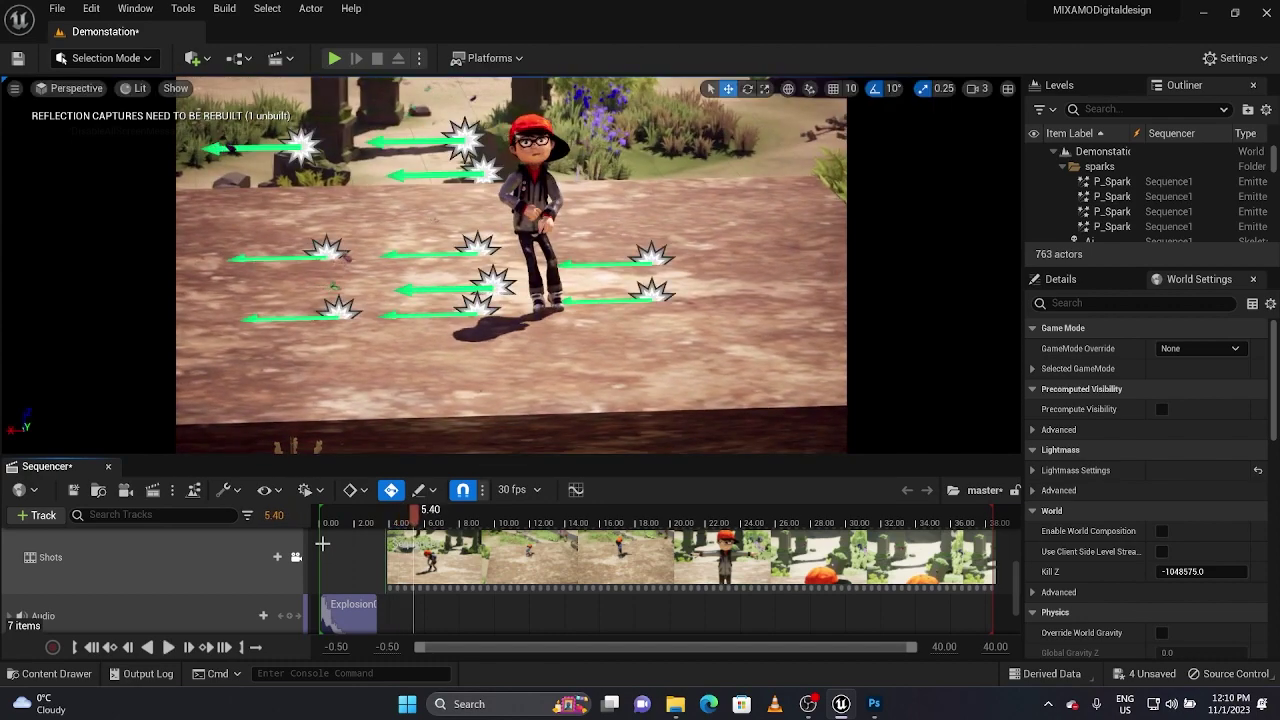
{"action": "left_click_drag", "start_coordinate": [423, 511], "coordinate": [652, 511]}
{"action": "left_click", "coordinate": [922, 520]}
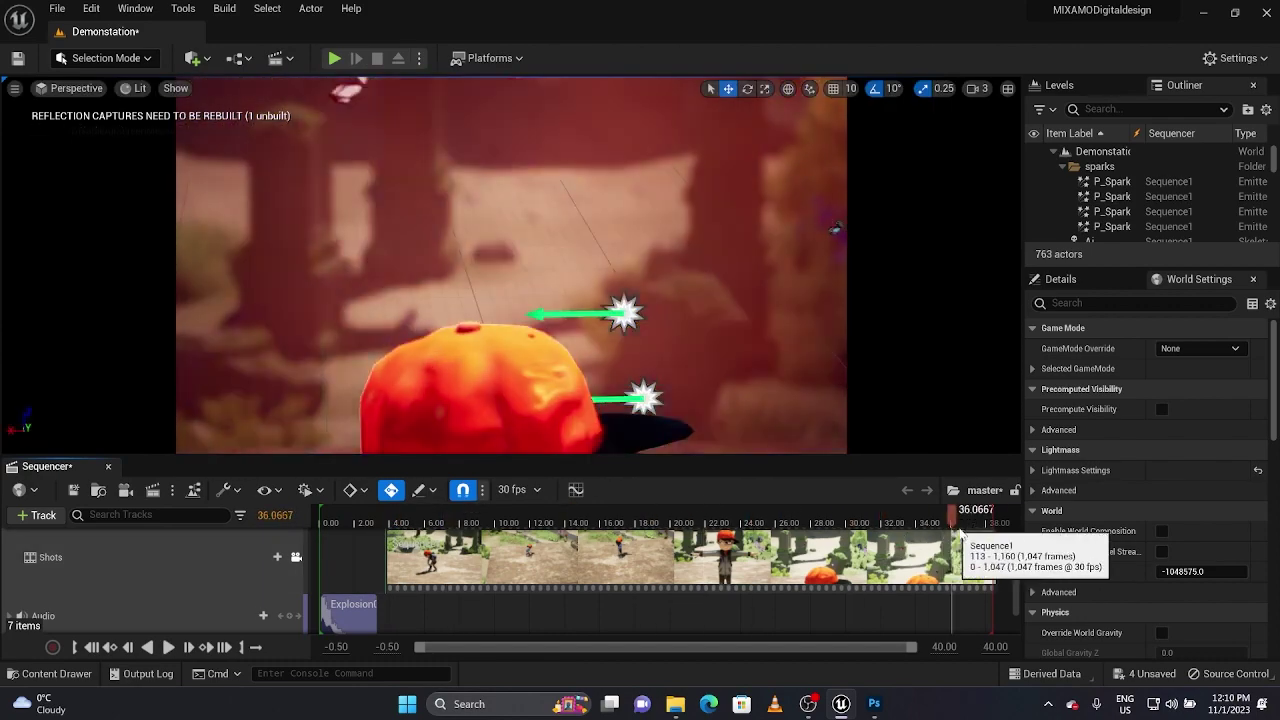
{"action": "mouse_move", "coordinate": [922, 522]}
{"action": "left_mouse_down"}
{"action": "mouse_move", "coordinate": [740, 522]}
{"action": "mouse_move", "coordinate": [915, 521]}
{"action": "left_mouse_up"}
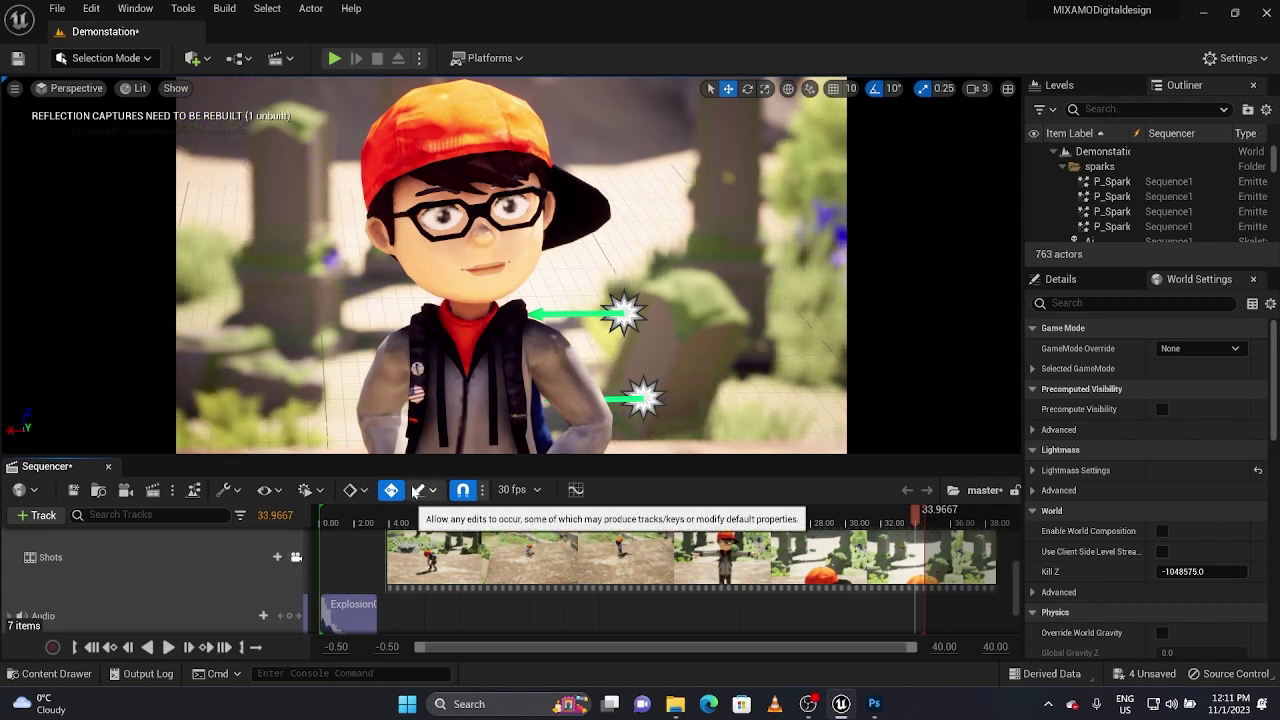
Save the master sequence and all modified assets with Ctrl+S
{"action": "left_click", "coordinate": [73, 490]}
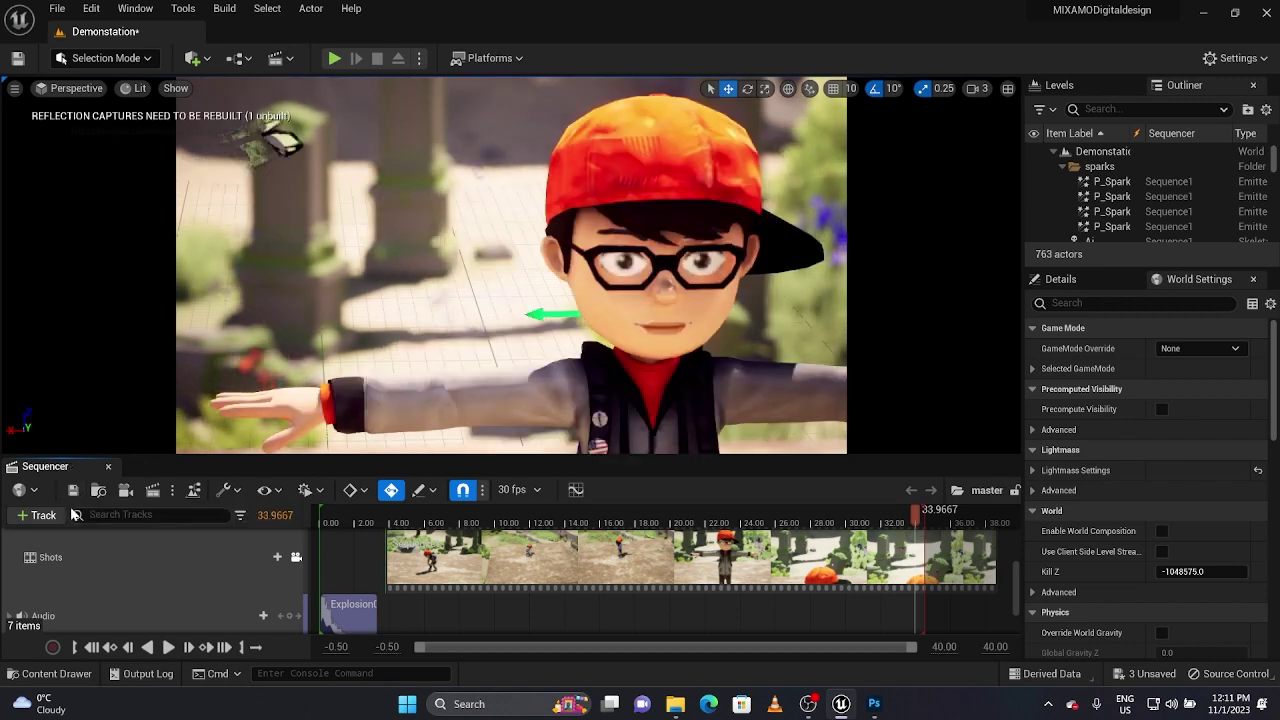
{"action": "key", "text": "ctrl+s"}
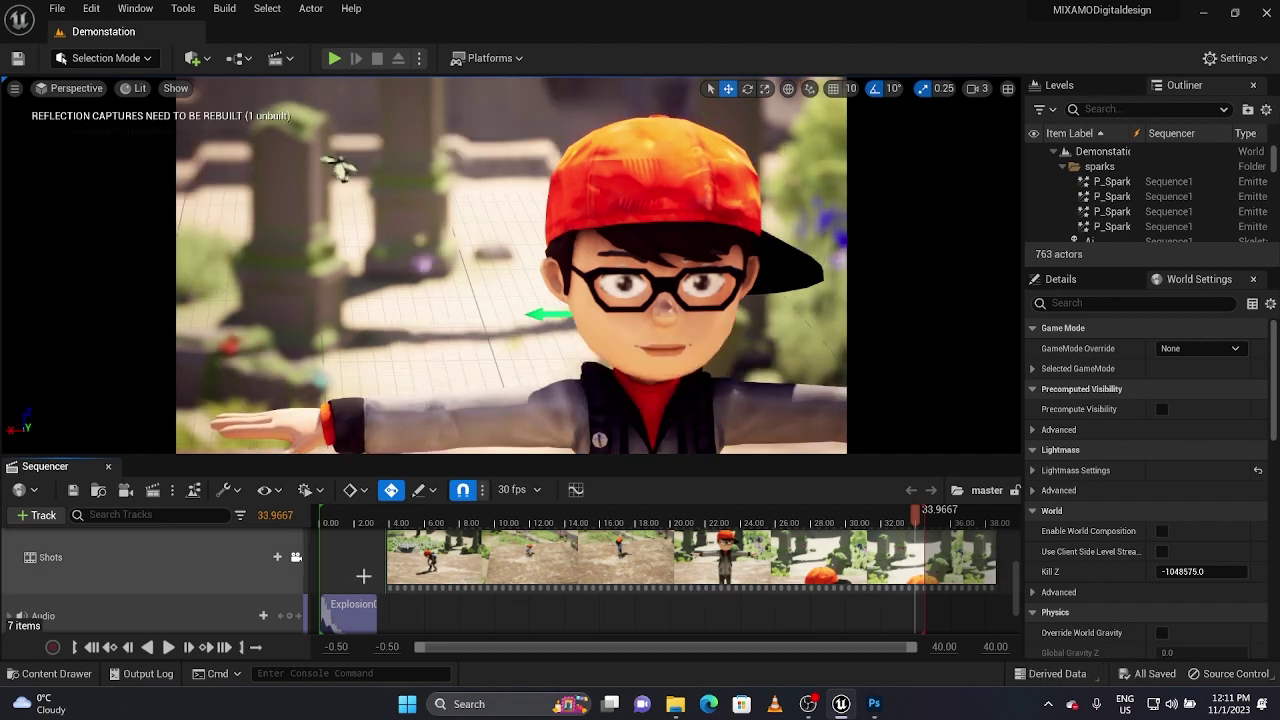
In Render Movie Settings, keep Video Sequence (avi) output with Master Audio Submix audio
{"action": "left_click", "coordinate": [170, 490]}
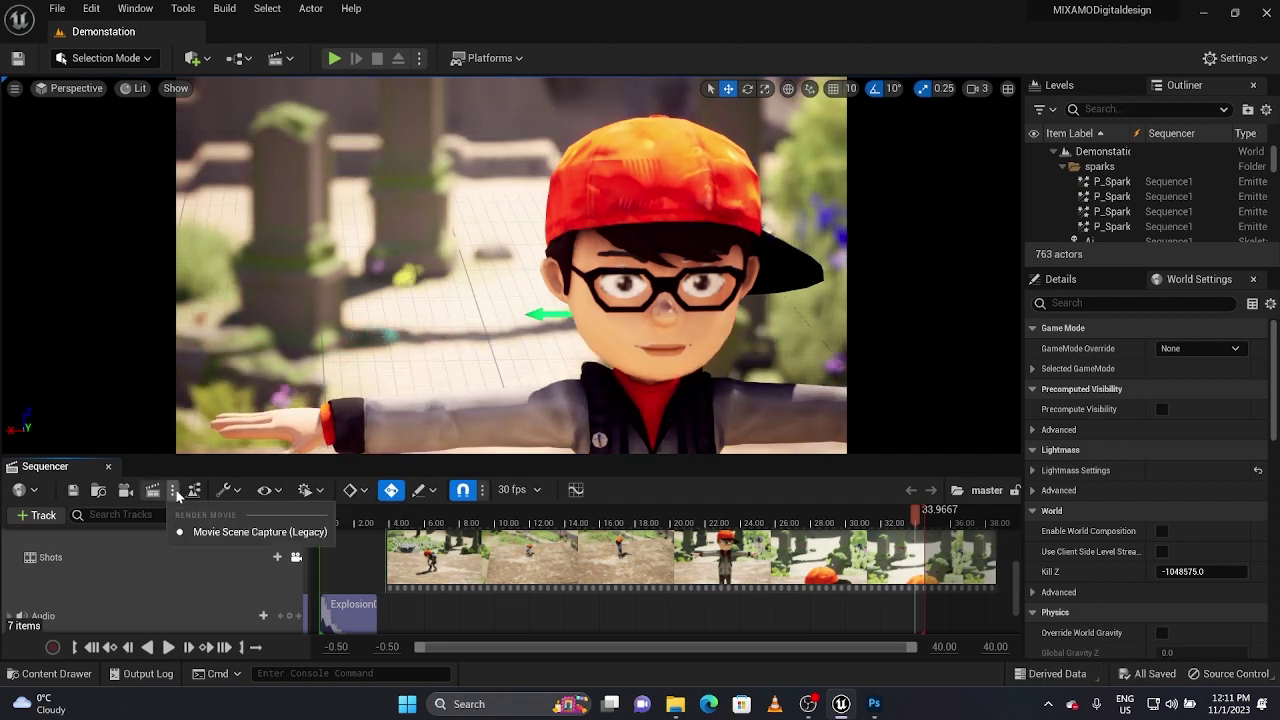
{"action": "left_click", "coordinate": [152, 490]}
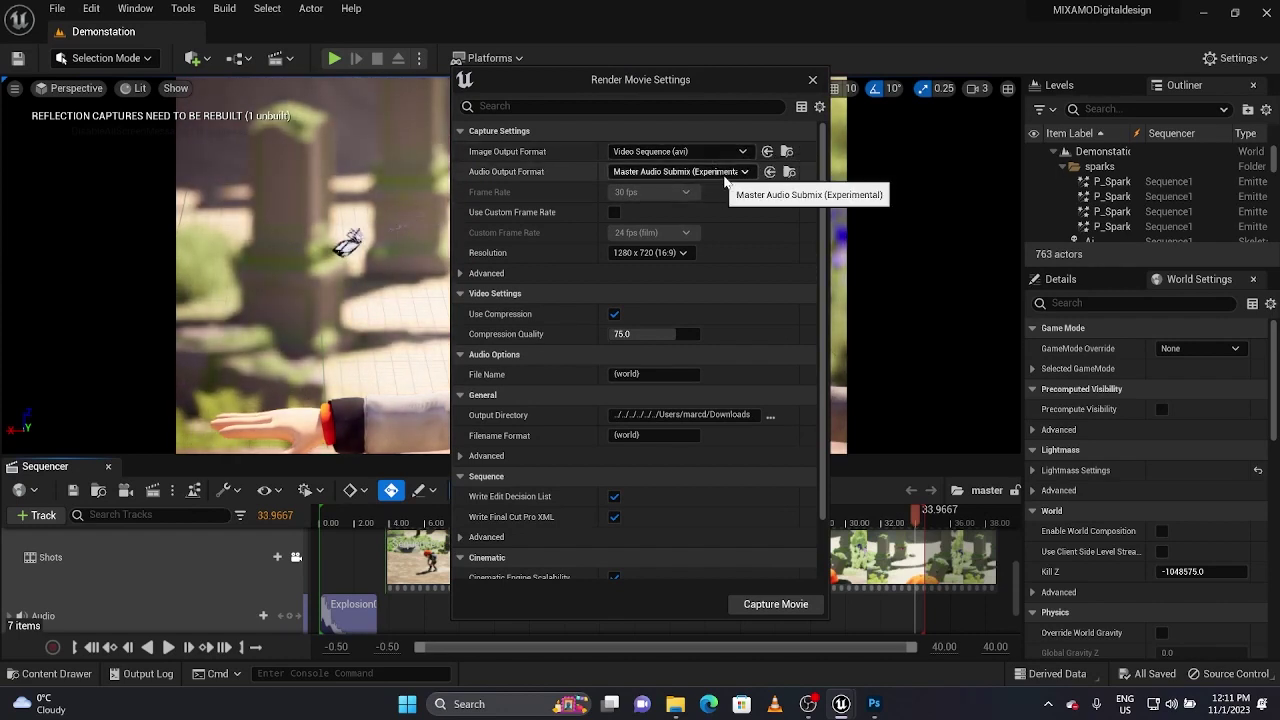
{"action": "left_click", "coordinate": [724, 173]}
{"action": "left_click", "coordinate": [723, 174]}
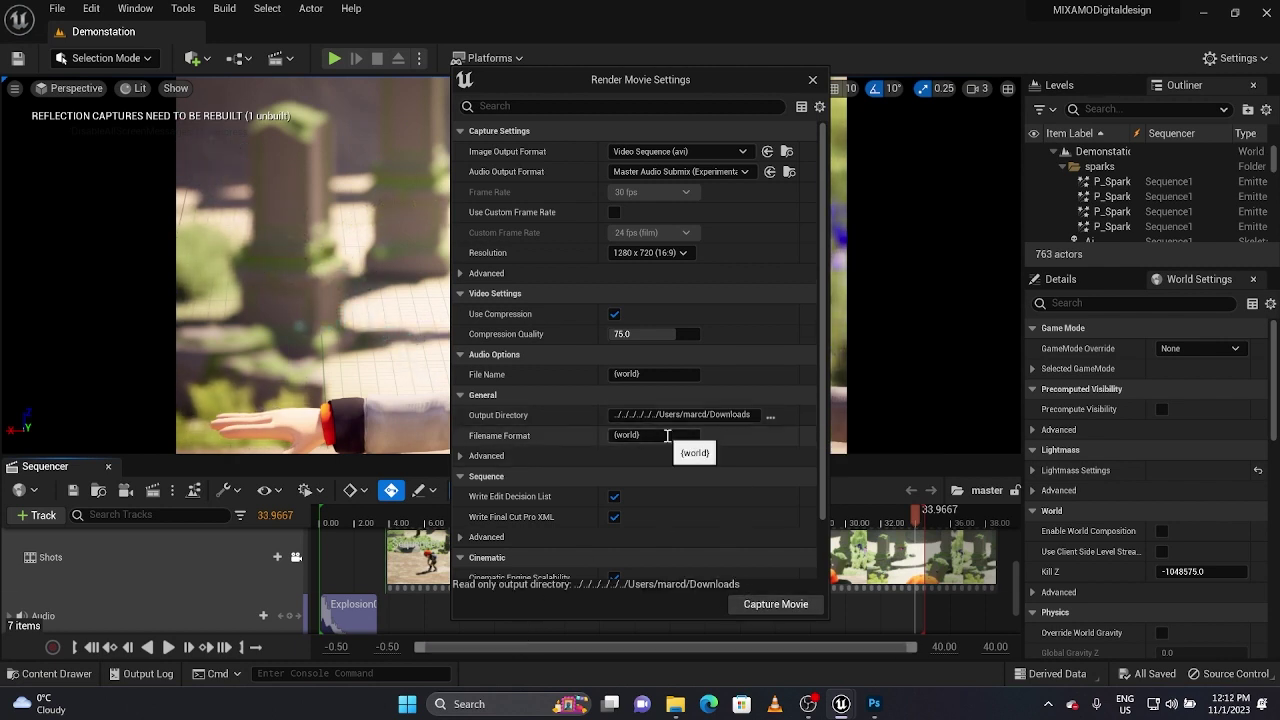
{"action": "scroll", "coordinate": [665, 437], "scroll_direction": "down", "scroll_amount": 3}
{"action": "scroll", "coordinate": [685, 496], "scroll_direction": "up", "scroll_amount": 2}
{"action": "scroll", "coordinate": [678, 502], "scroll_direction": "up", "scroll_amount": 1}
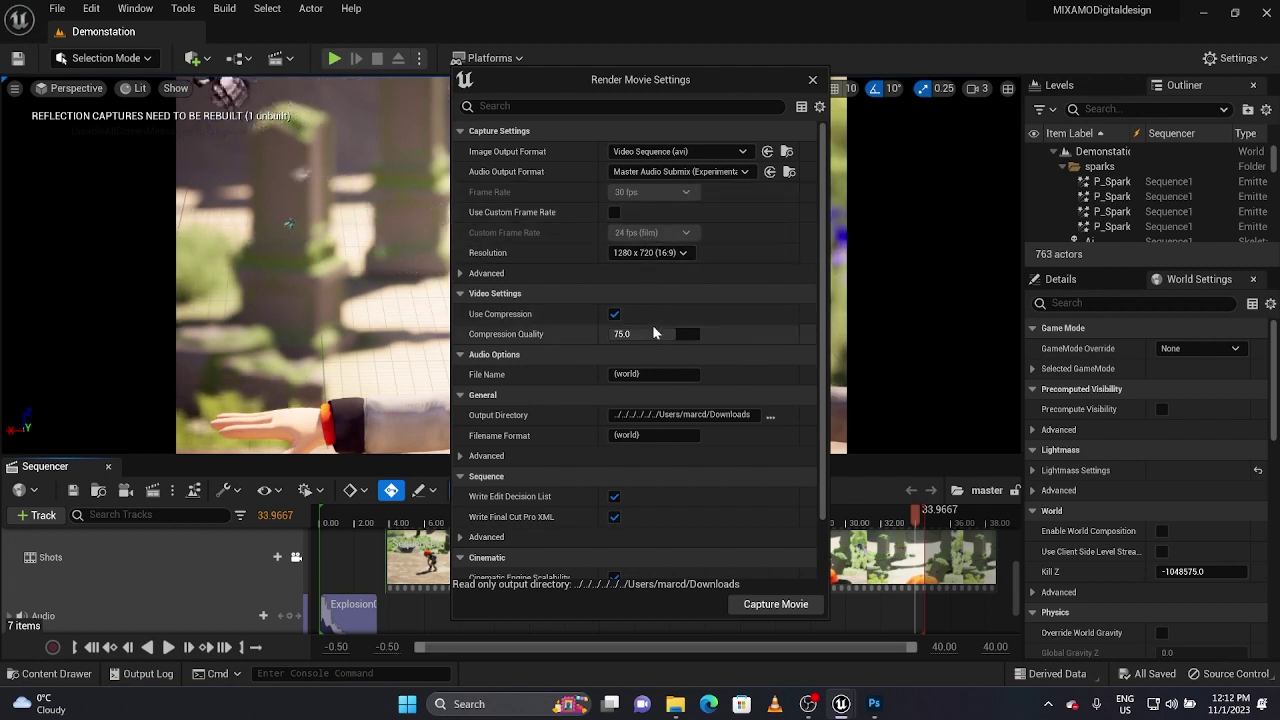
{"action": "scroll", "coordinate": [640, 380], "scroll_direction": "down", "scroll_amount": 2}
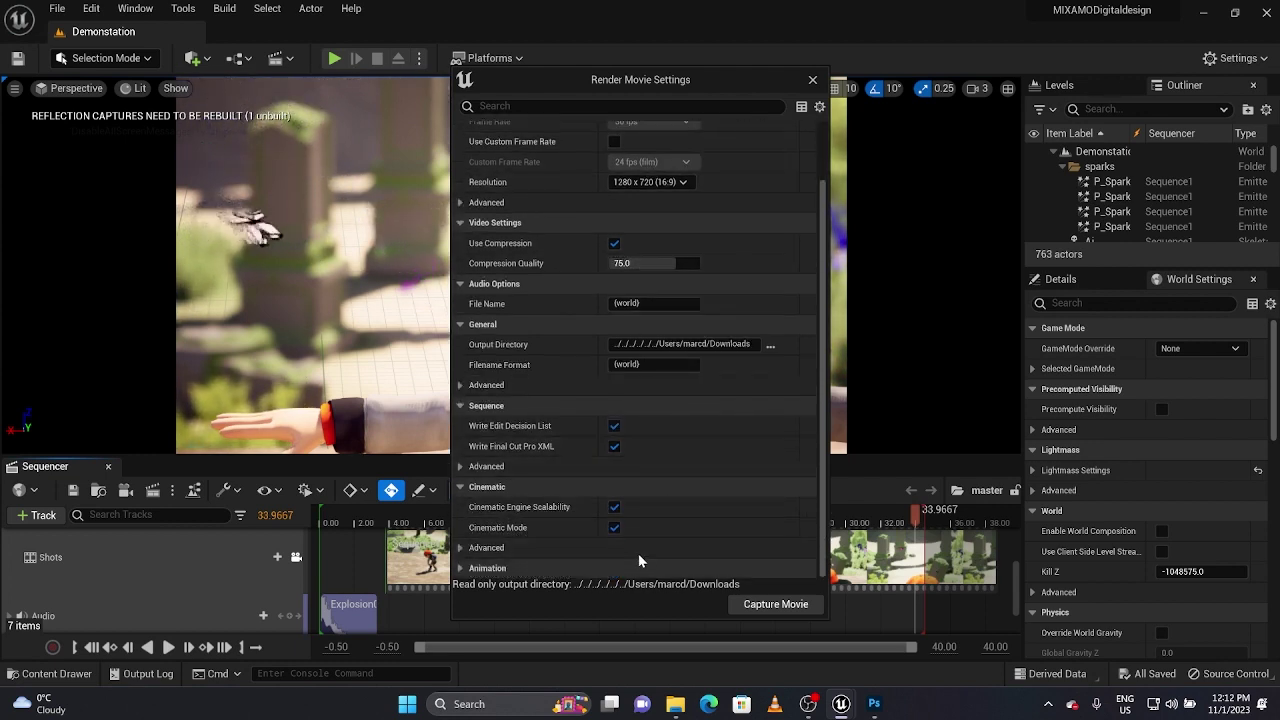
Set the output directory to New Volume (D:) and start capturing the movie
{"action": "left_click", "coordinate": [767, 342]}
{"action": "left_click", "coordinate": [553, 356]}
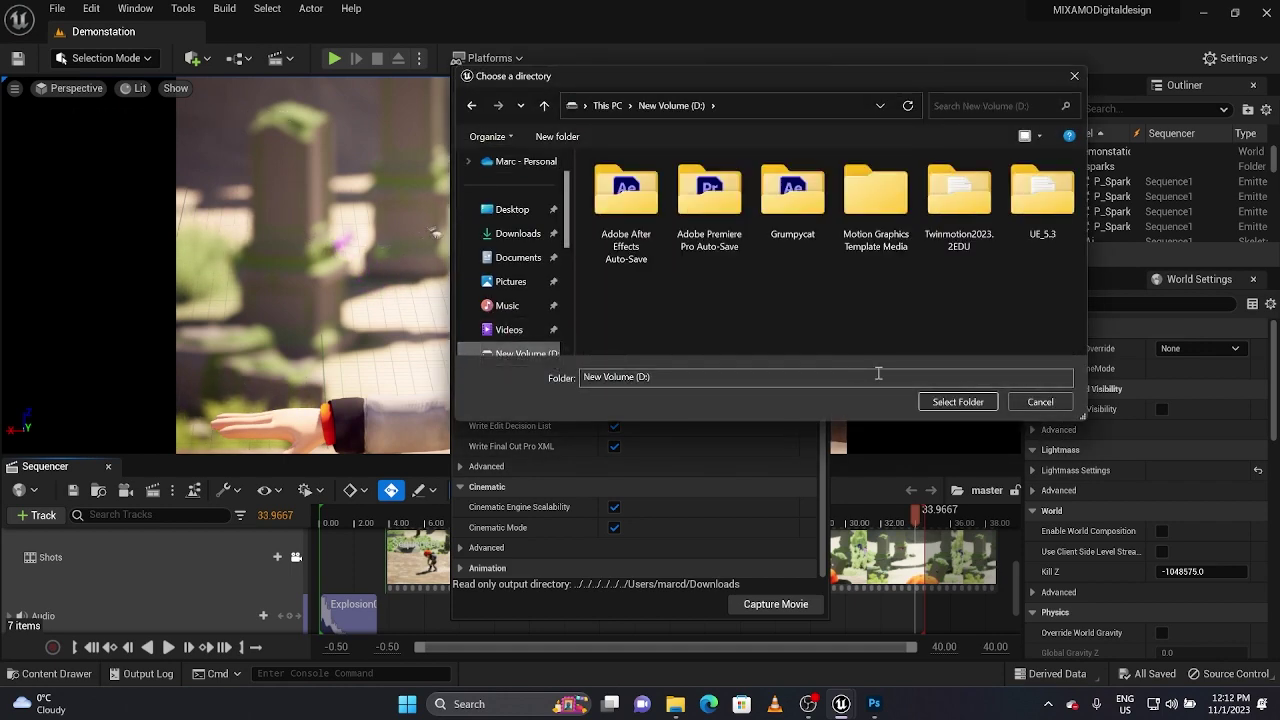
{"action": "left_click", "coordinate": [955, 402]}
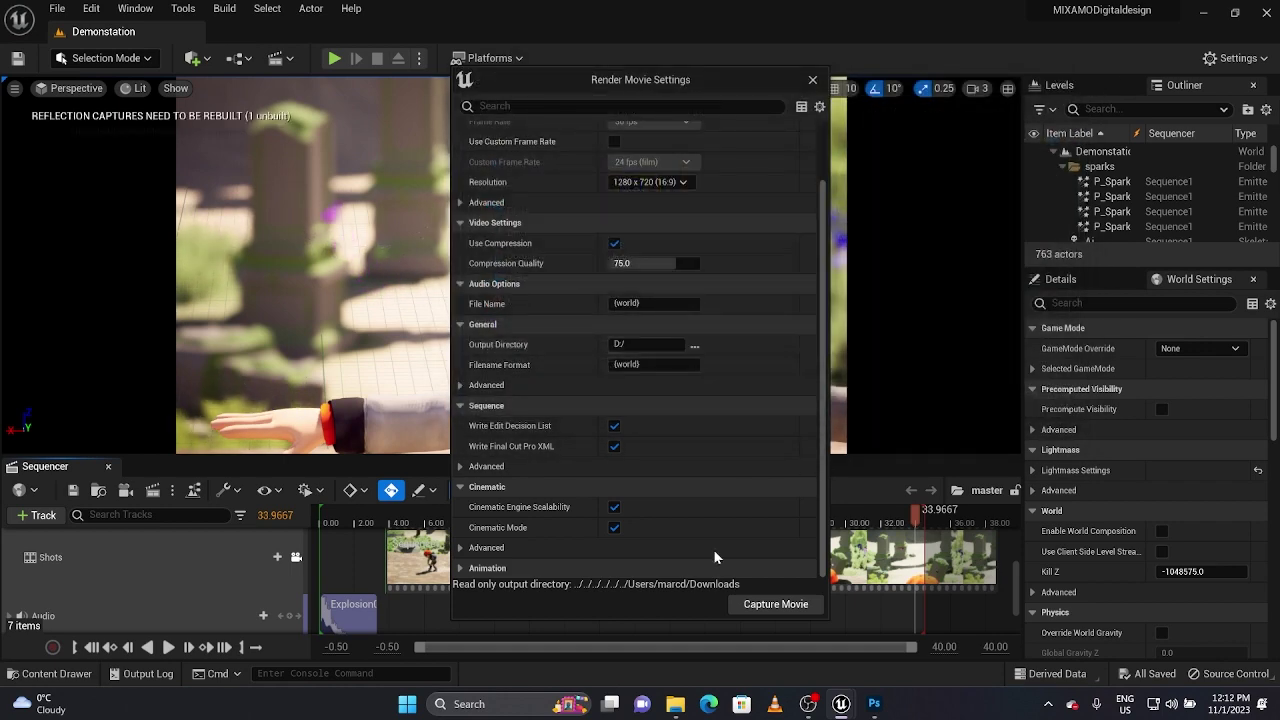
{"action": "left_click", "coordinate": [757, 606]}
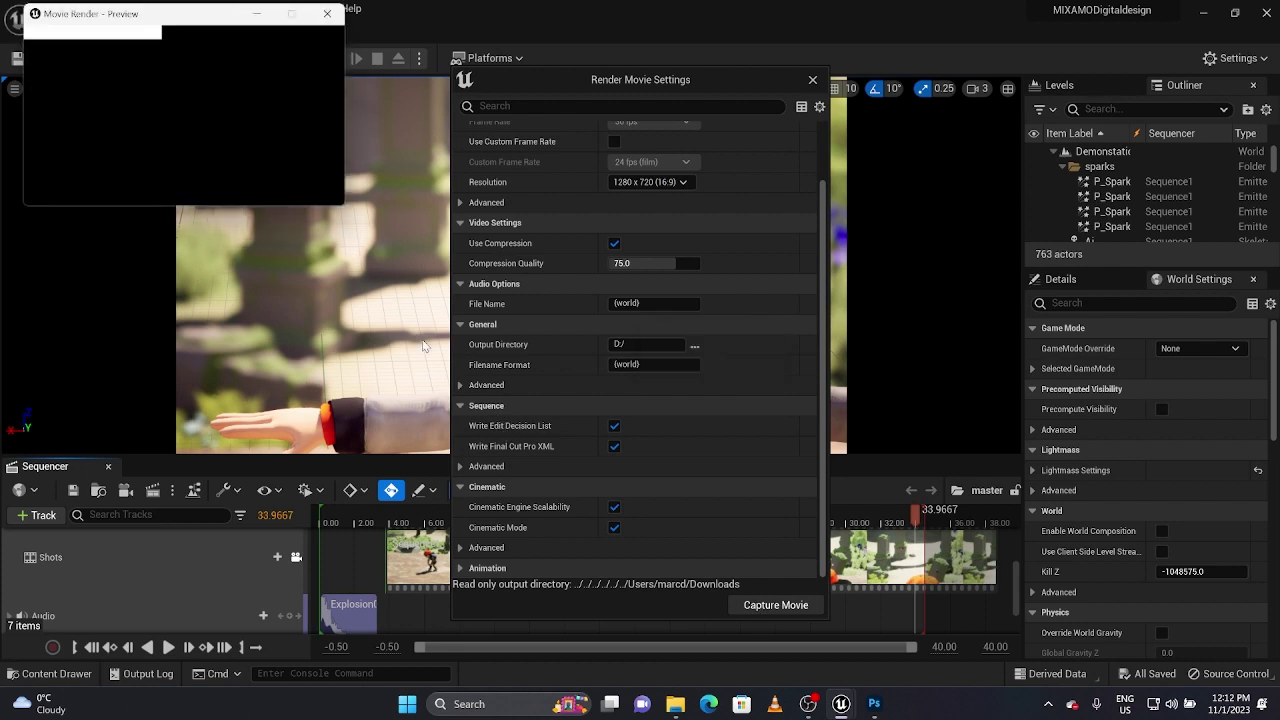